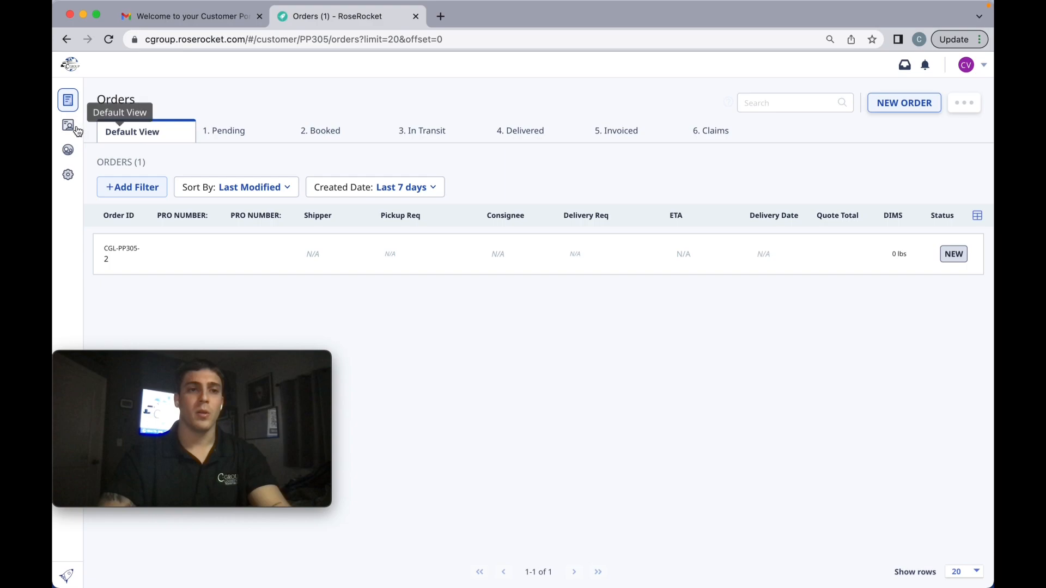
Look over the address book entries and the access options offered for adding a new team member.
mouse_move(78, 130)
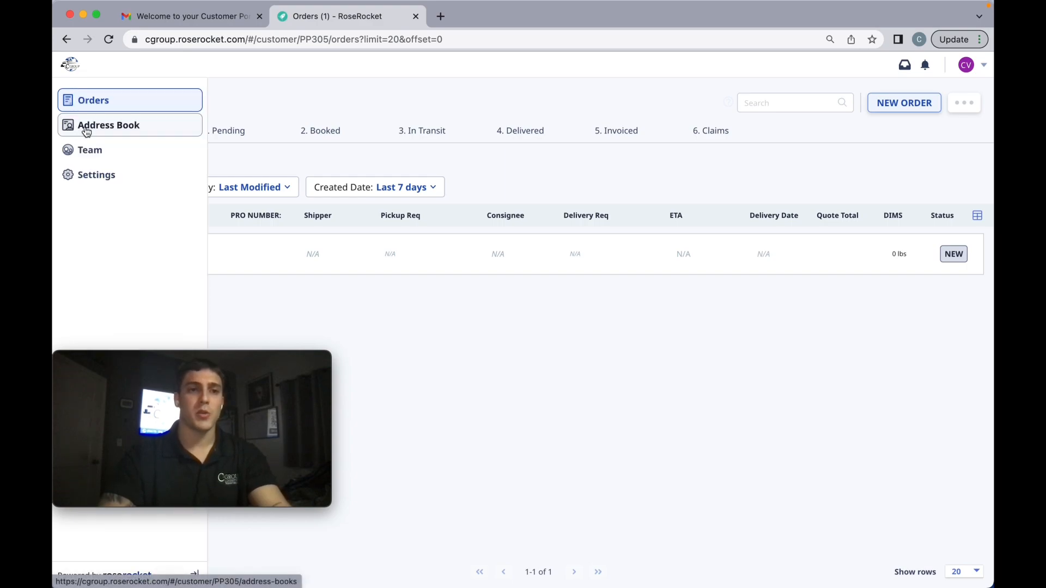
left_click(87, 131)
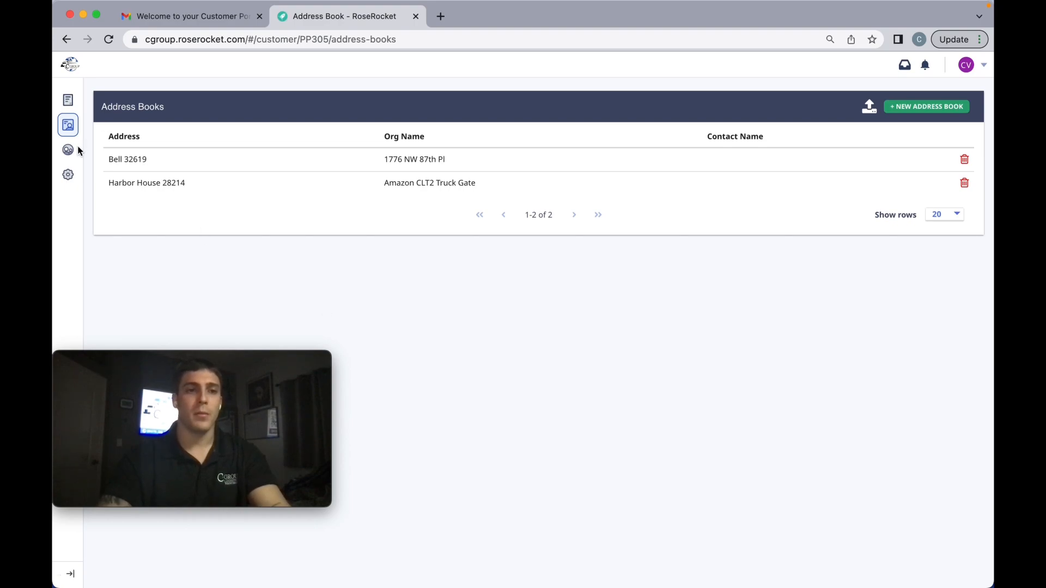
left_click(92, 156)
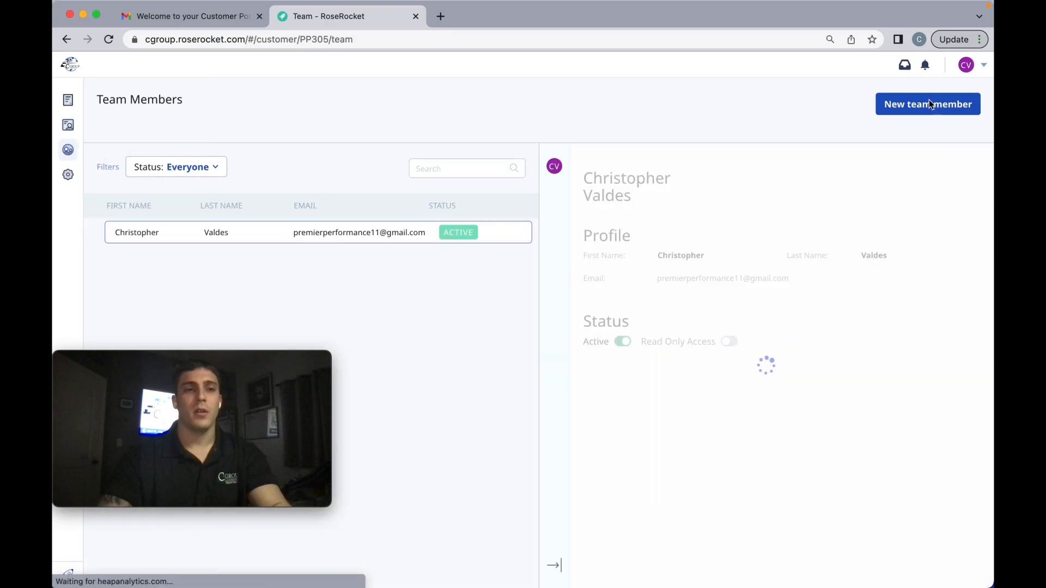
left_click(898, 112)
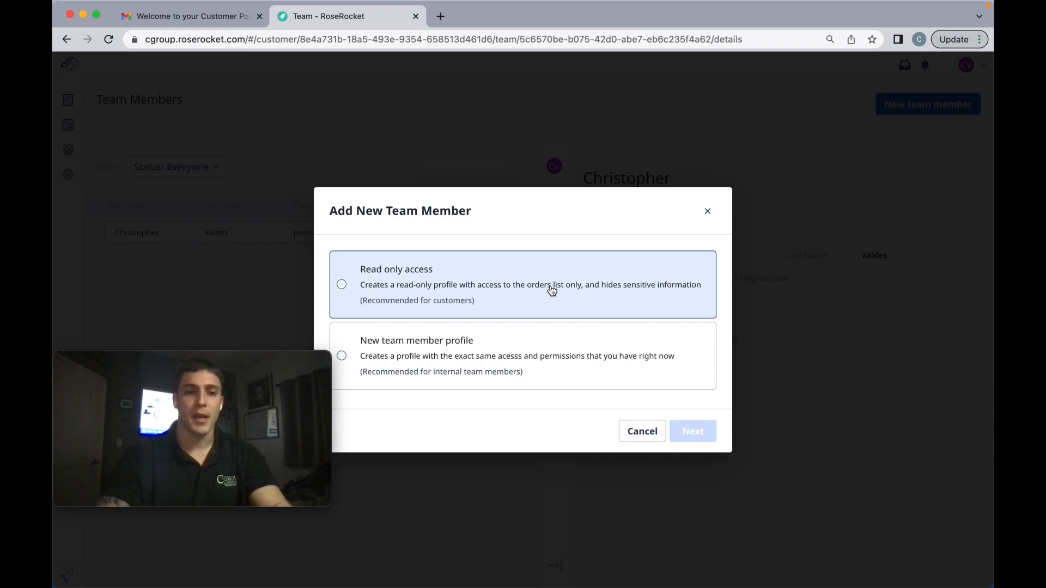
left_click(710, 213)
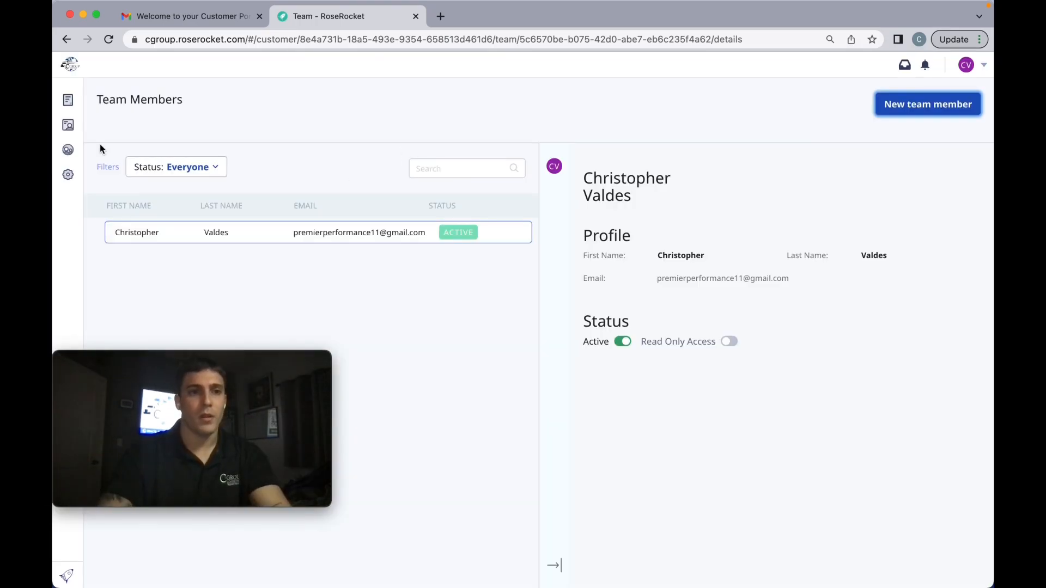
Create a new order from the orders list and bring its shipper and consignee details into view.
left_click(87, 104)
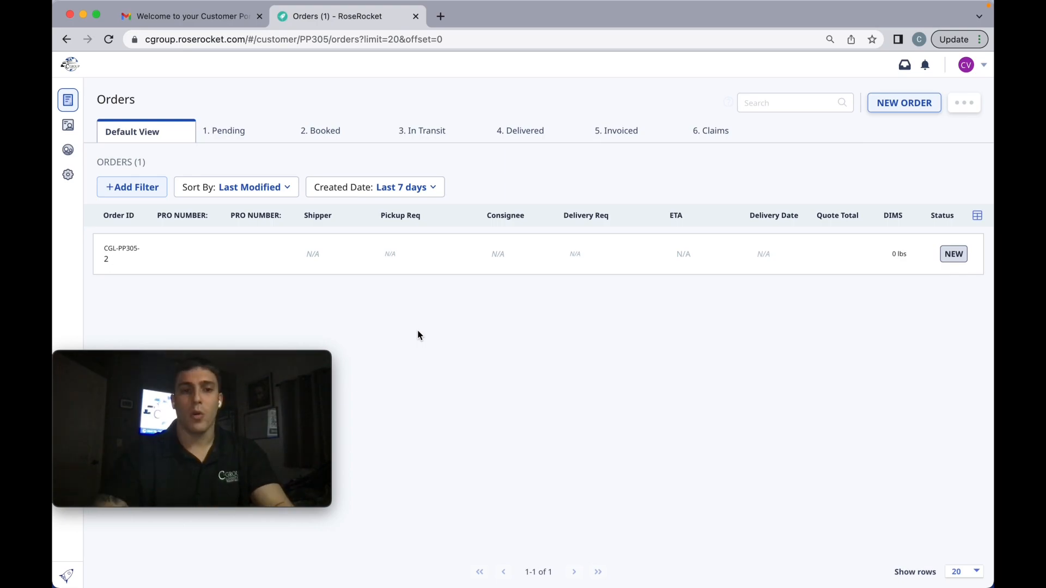
left_click(903, 104)
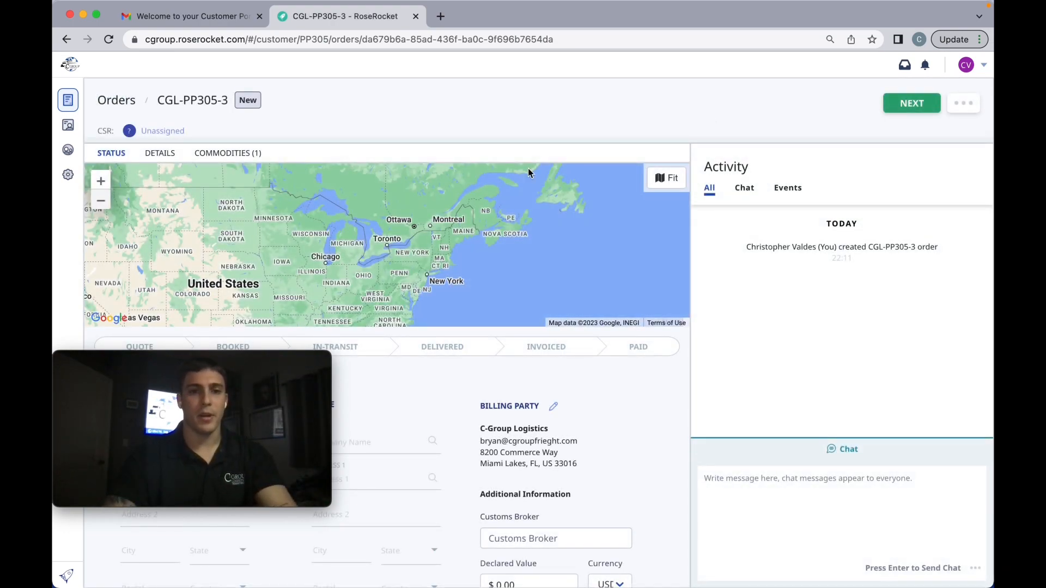
scroll(595, 289, "down", 5)
scroll(619, 293, "down", 3)
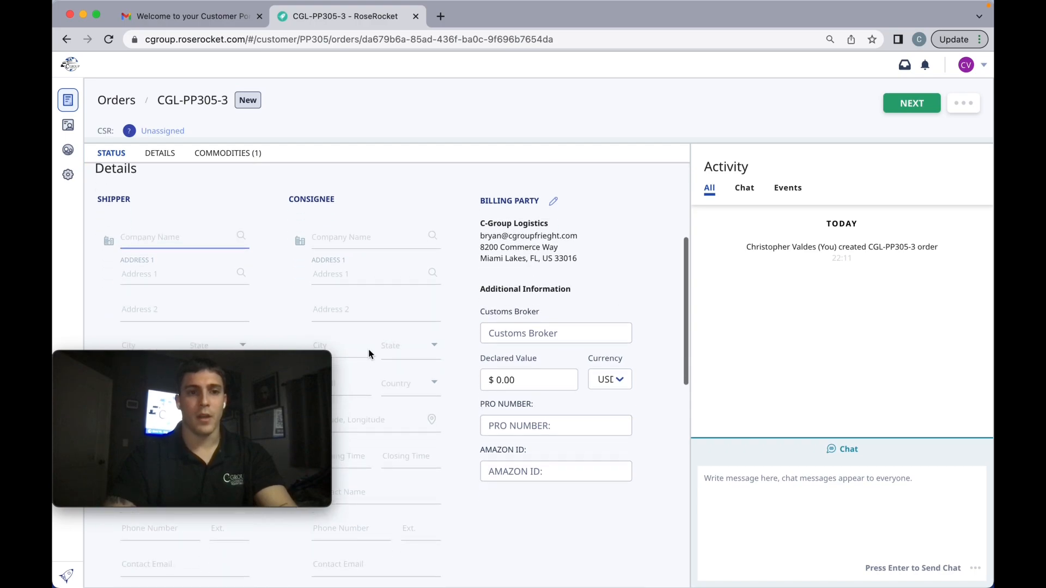
left_click_drag(250, 362, 244, 443)
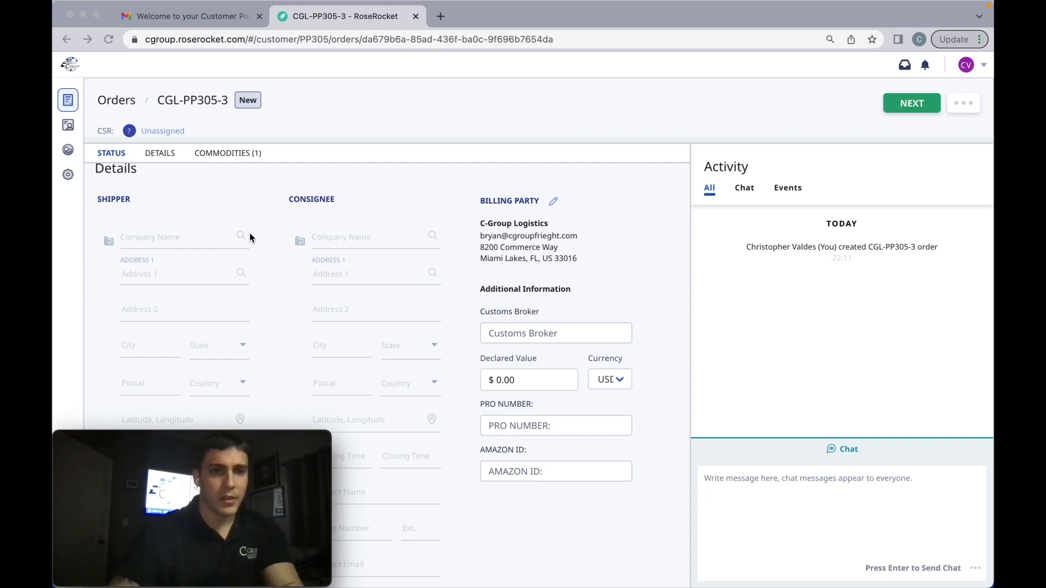
Enter "PREMEIR PERFORMANCE" as the shipper's company name in the order details.
left_click(143, 237)
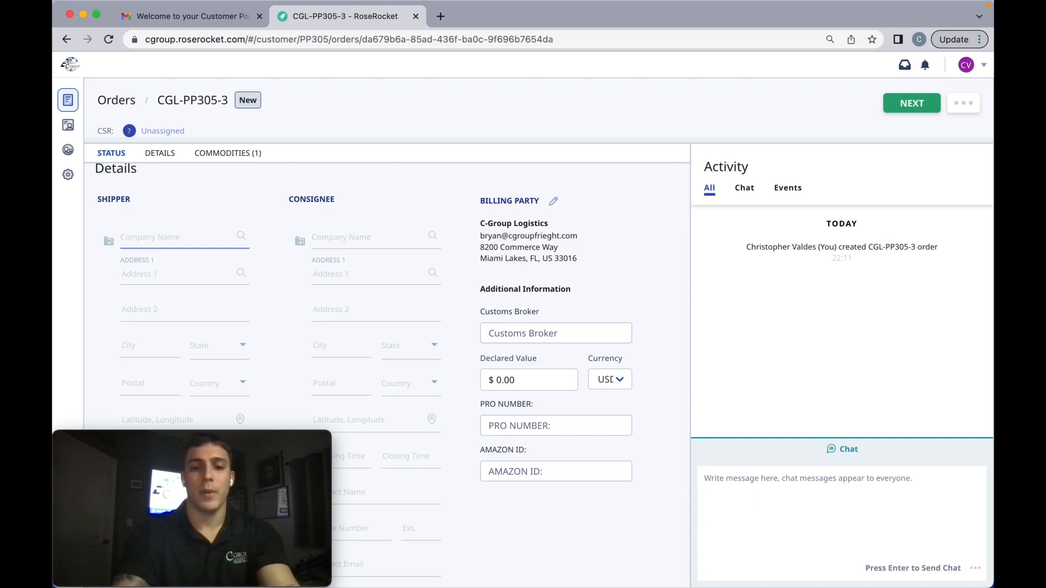
type("PRE")
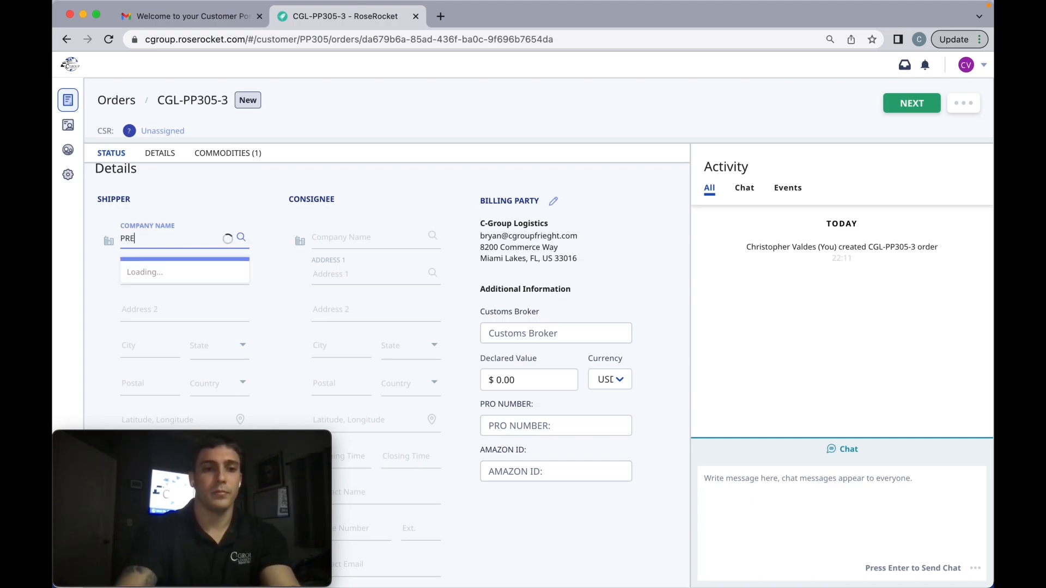
type("MEIRE")
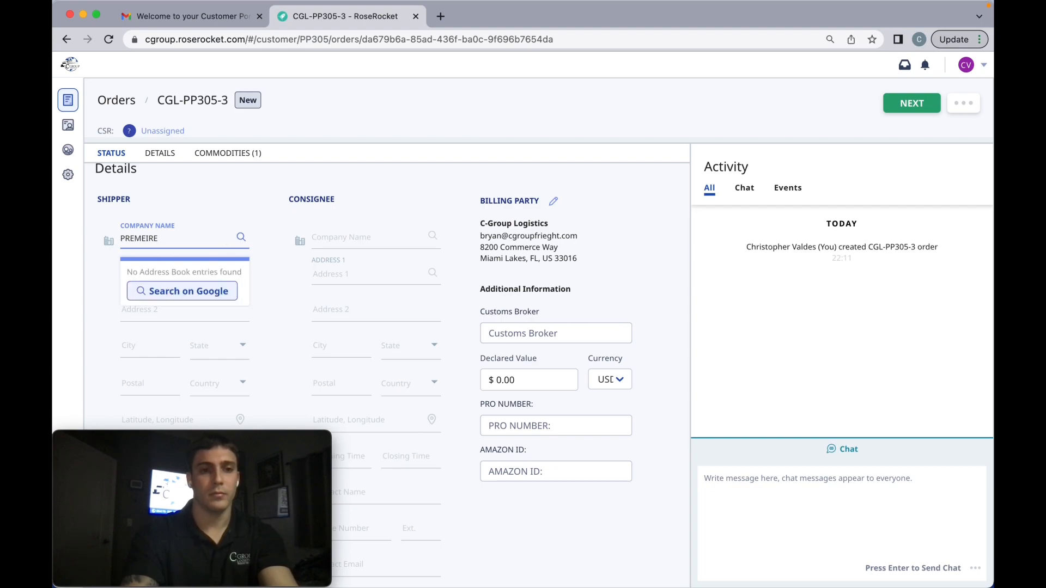
key("BackSpace")
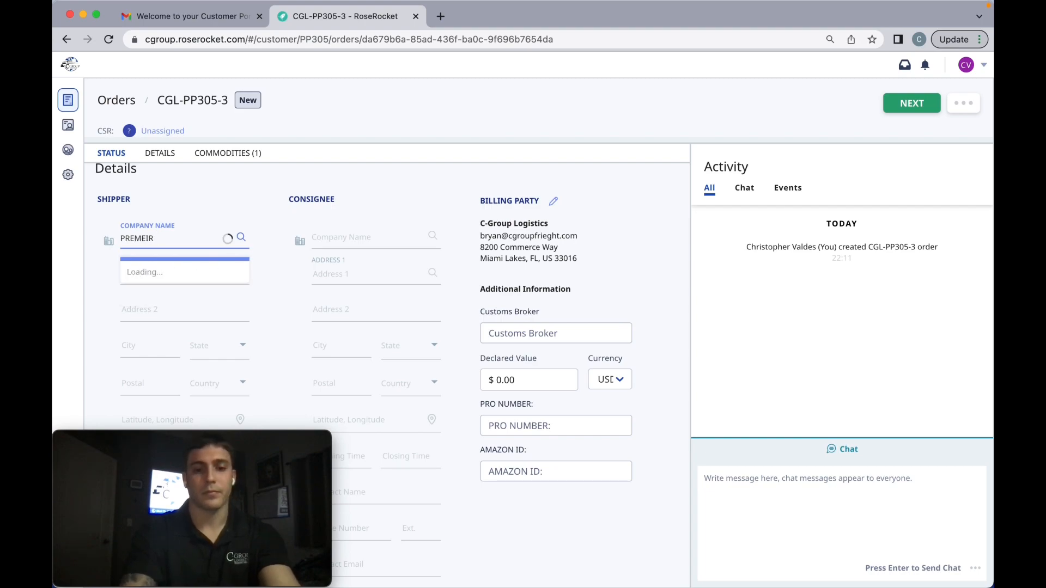
type("P")
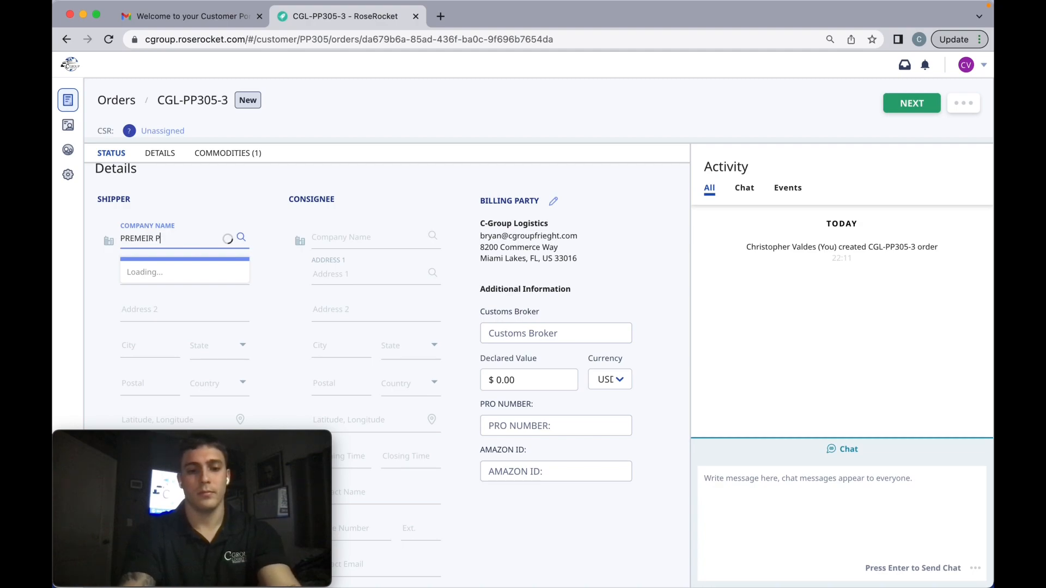
type("ERFORMA")
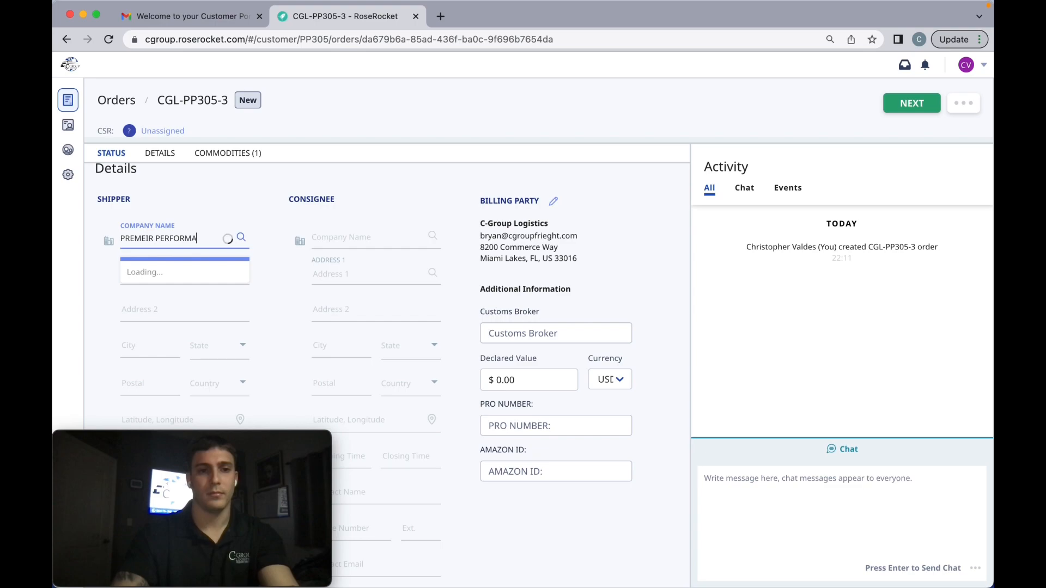
type("NCE")
left_click(279, 263)
Enter the shipper's street address and accept the matching address suggestion to fill in the location fields.
left_click(146, 279)
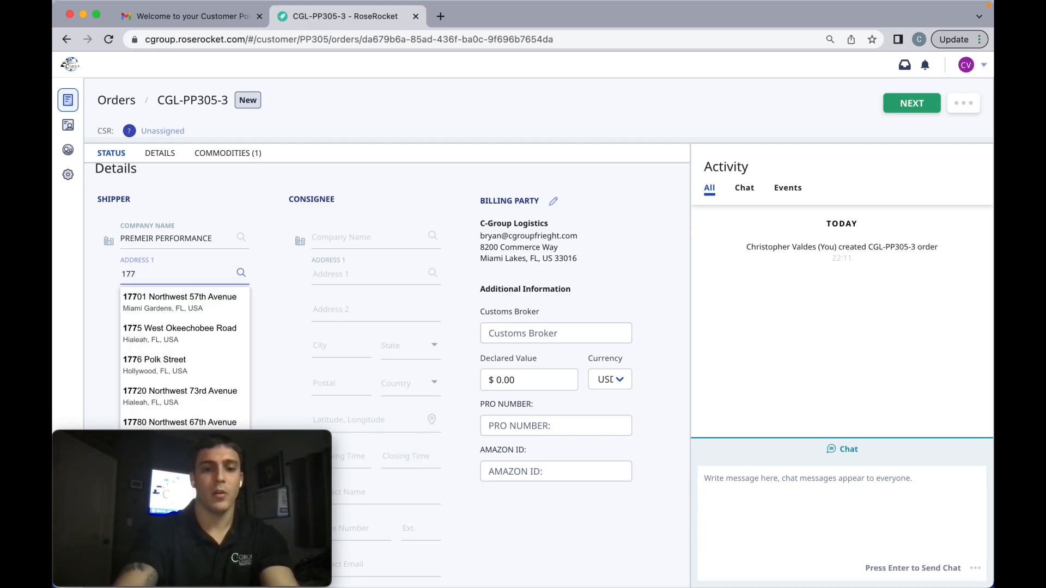
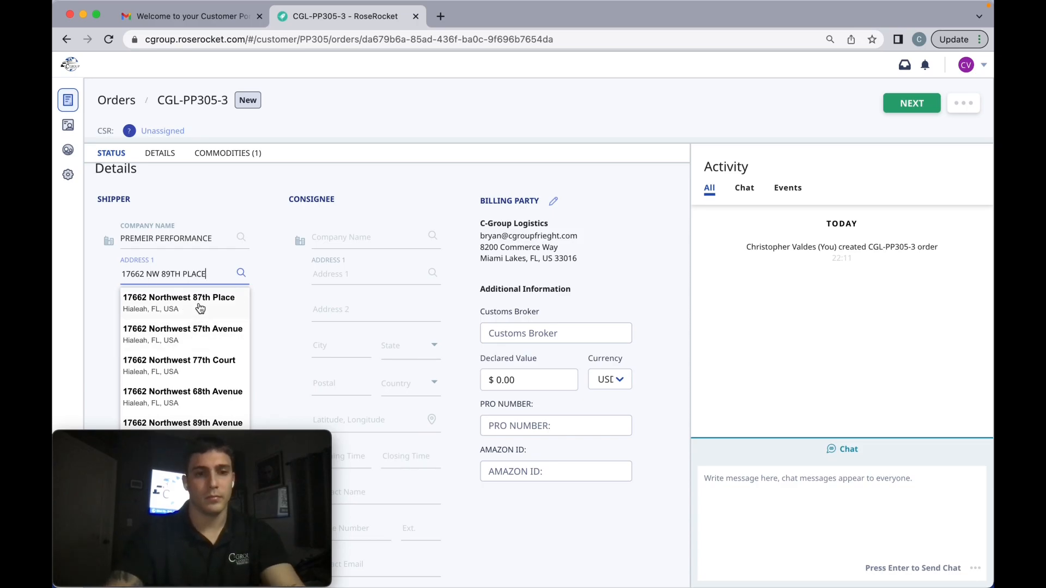
left_click(199, 306)
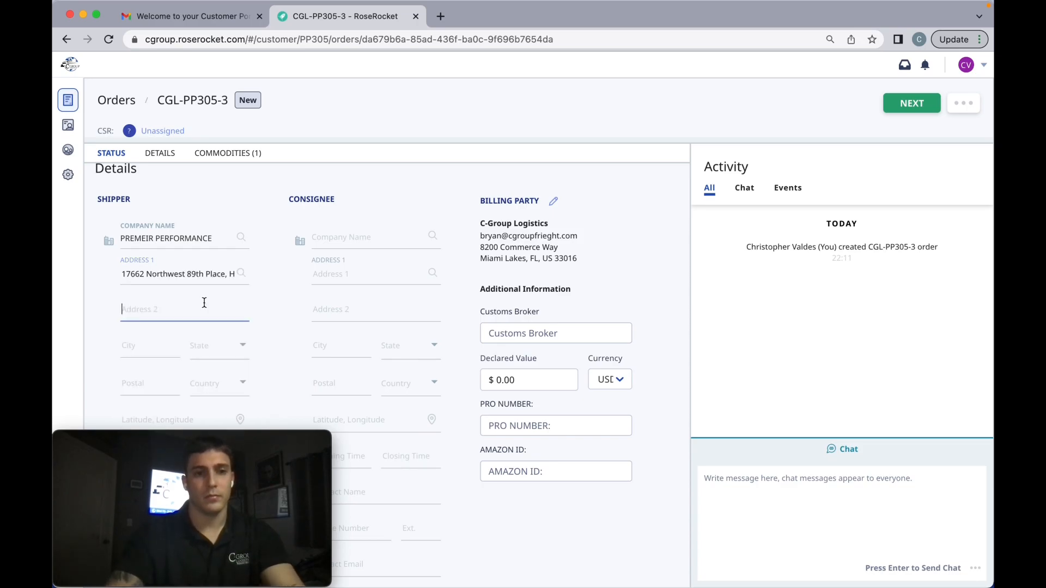
Search the consignee company name for "CLT2" and choose the saved Amazon CLT2 Truck Gate entry as consignee.
scroll(280, 322, "down", 1)
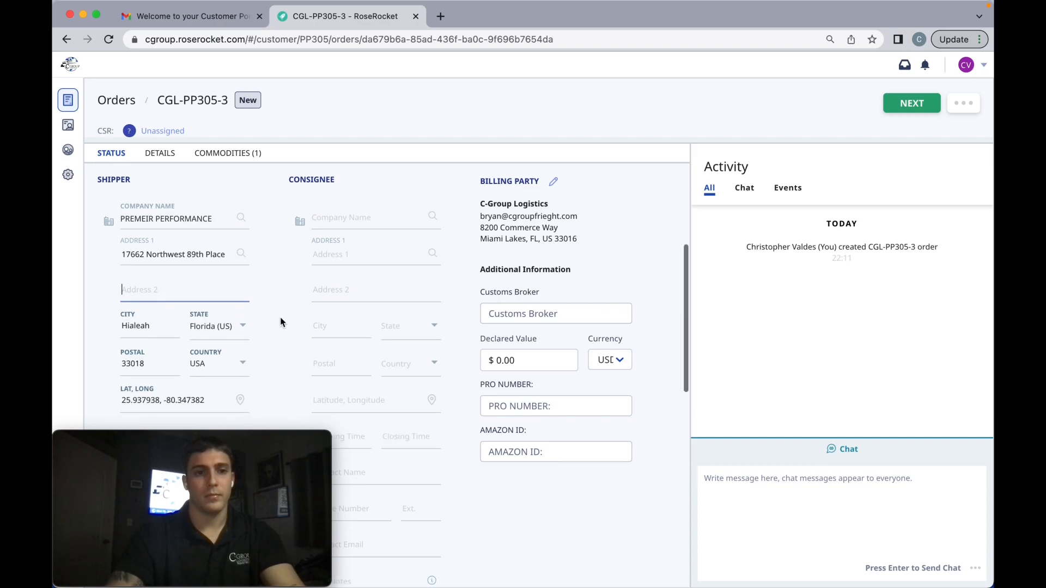
scroll(280, 318, "down", 4)
scroll(282, 255, "up", 5)
left_click(344, 246)
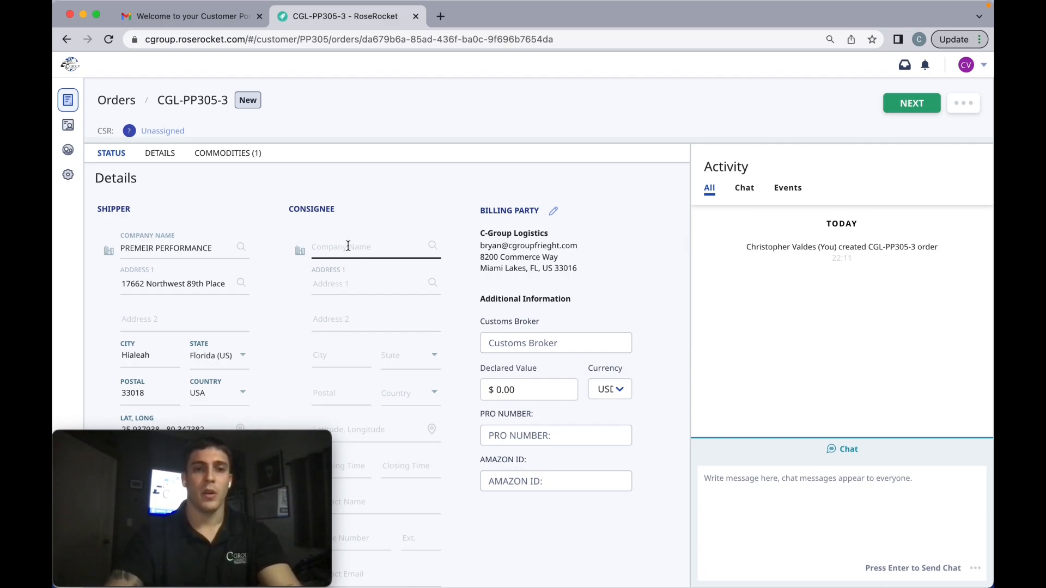
left_click(348, 246)
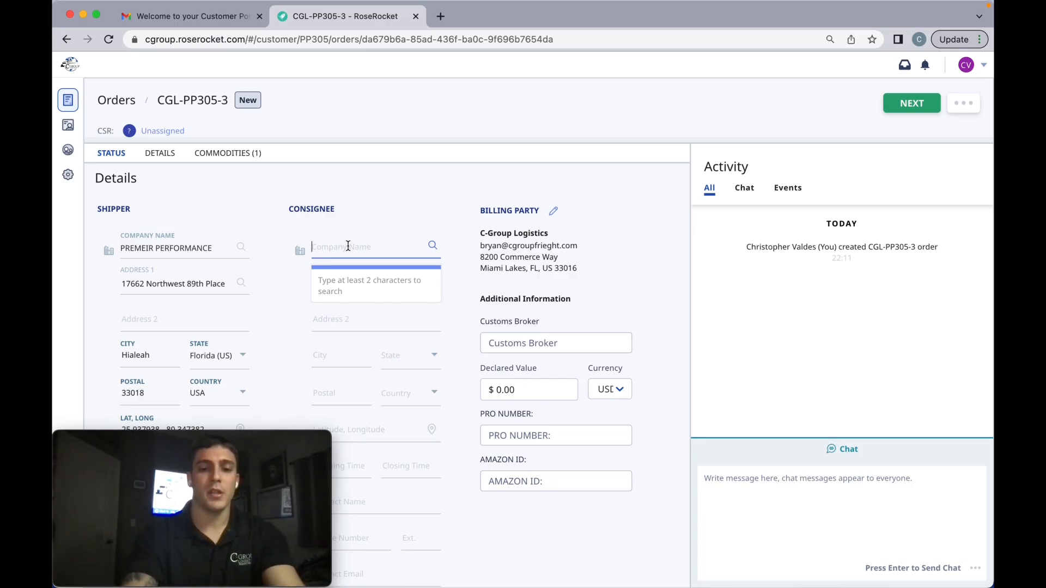
type("CLT2")
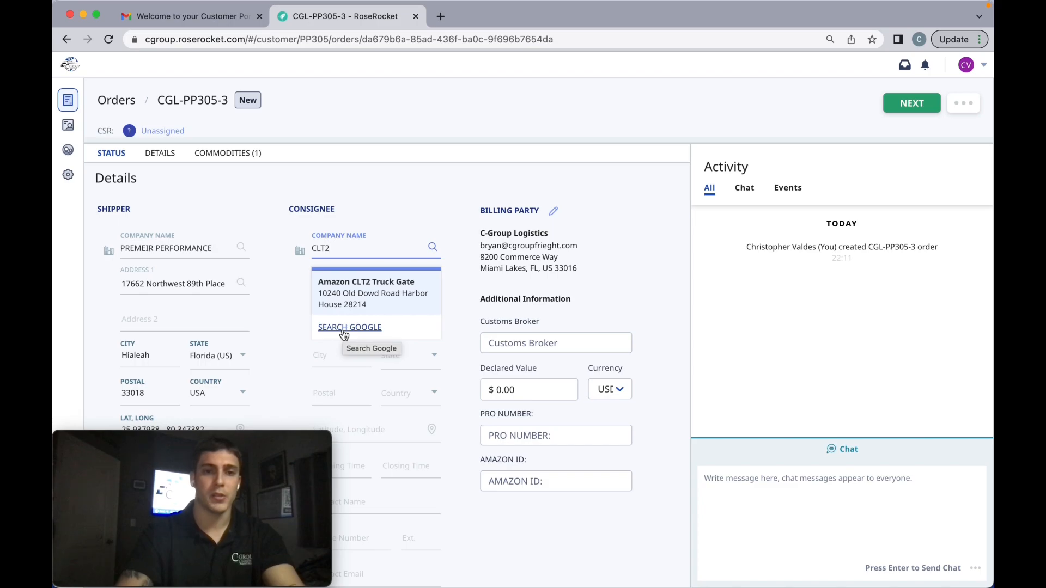
left_click(374, 297)
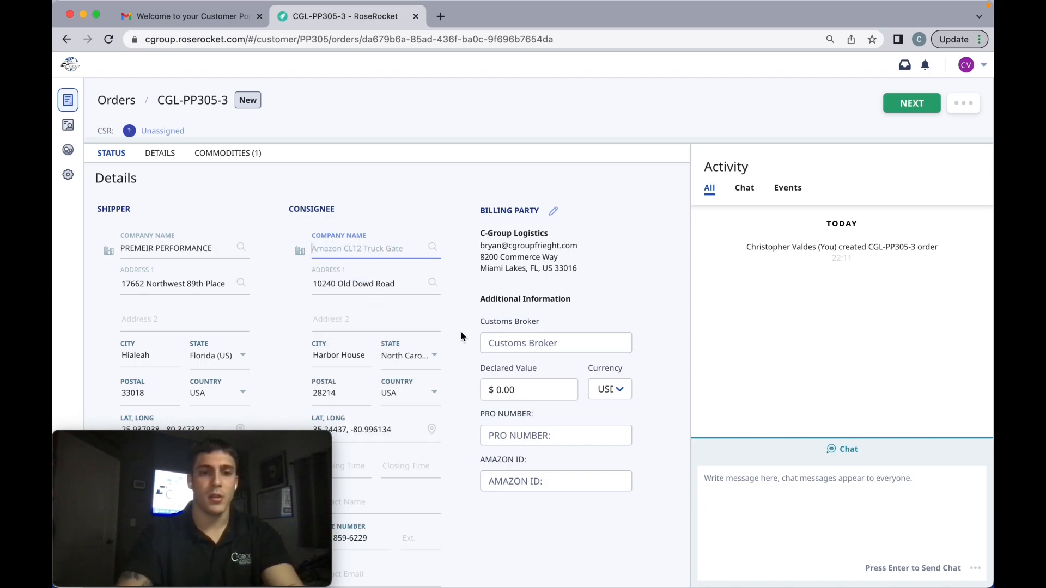
Set the order's declared value to 1500 in the additional information section.
scroll(509, 337, "down", 3)
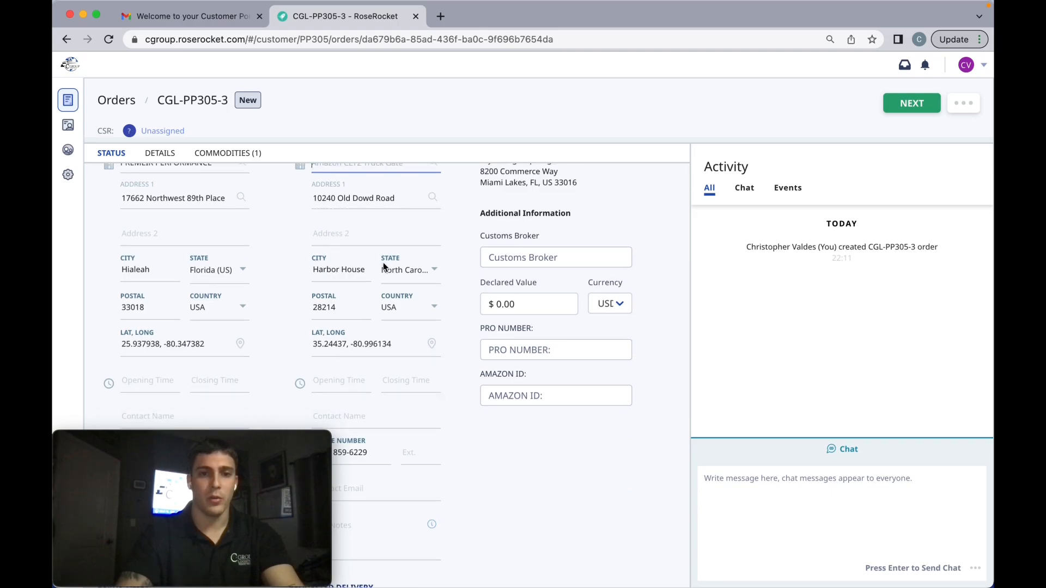
scroll(434, 345, "down", 1)
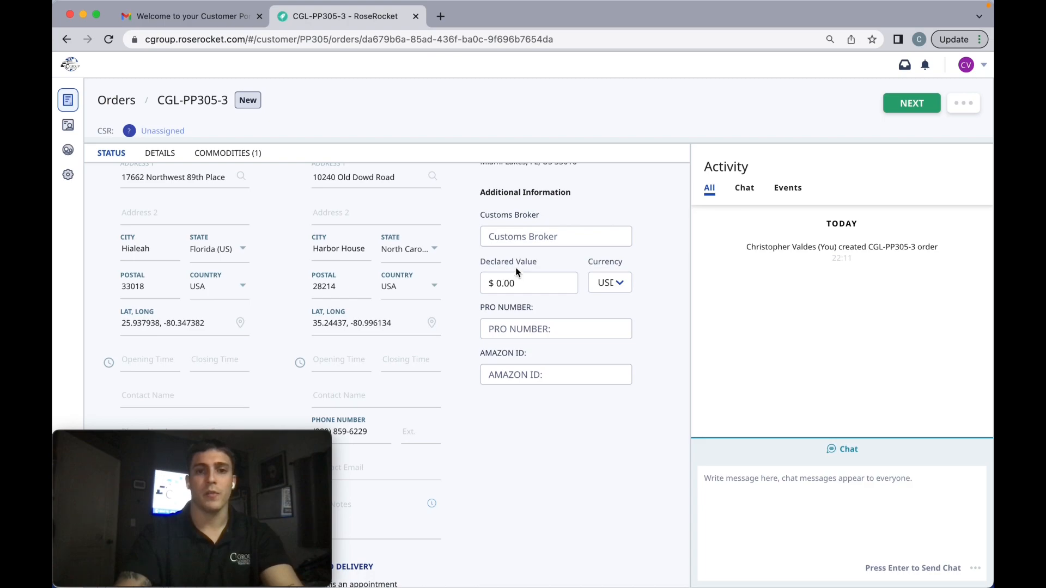
left_click_drag(475, 261, 537, 263)
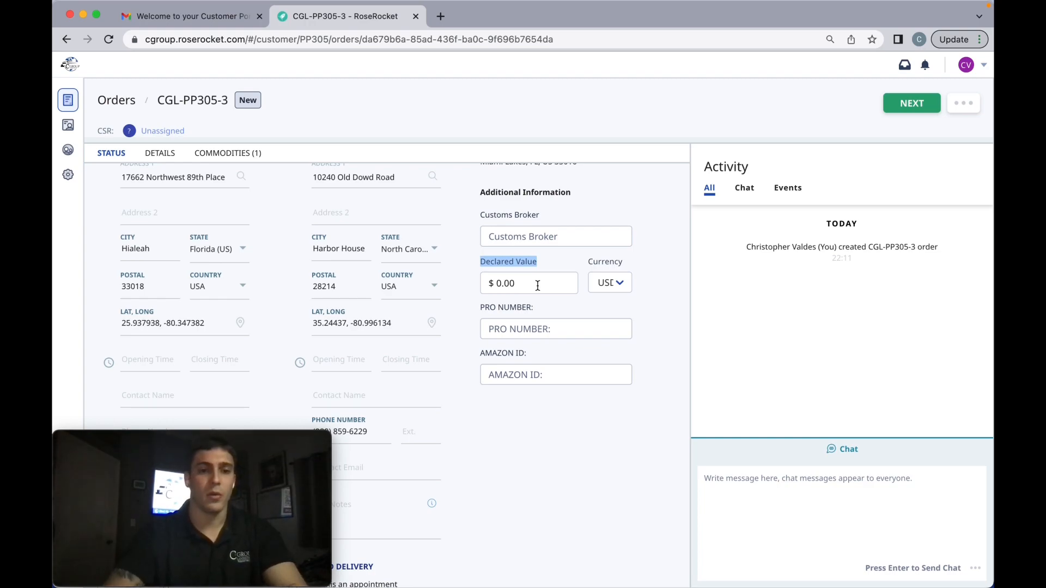
left_click(538, 286)
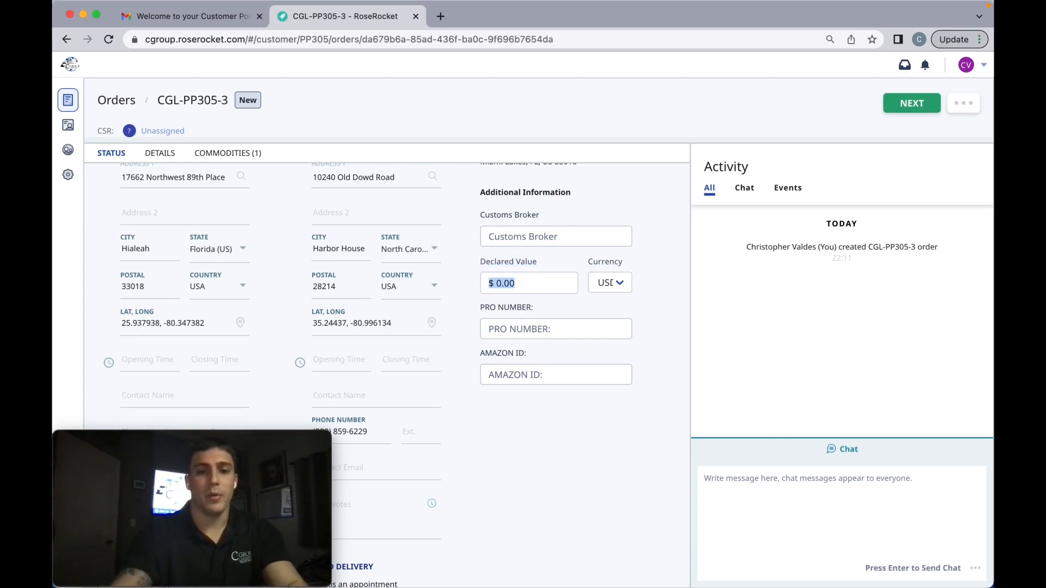
key("BackSpace")
type("1500")
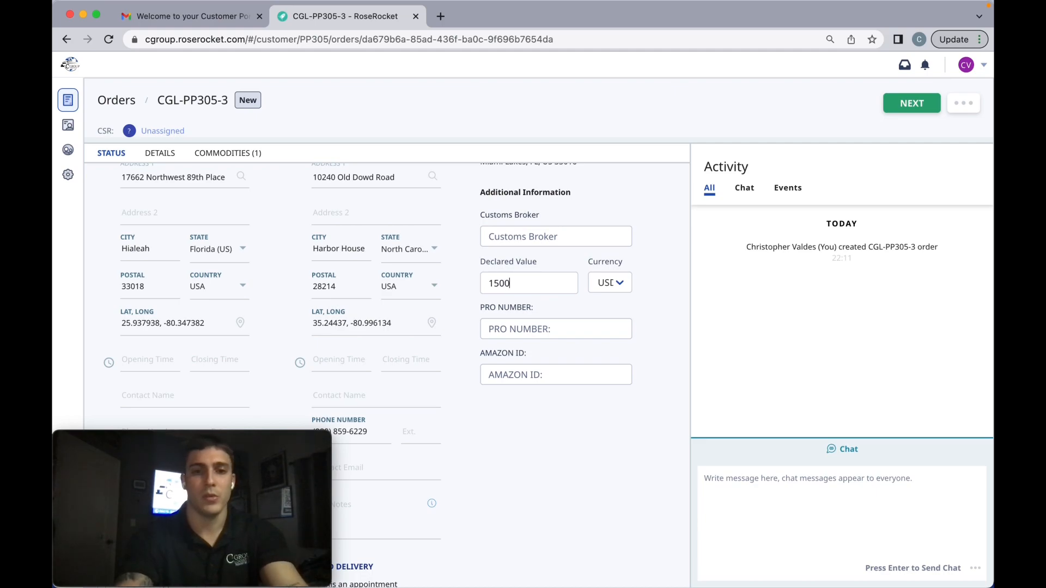
type("0")
Finish entering 1500 as the declared value and commit the entry.
key("BackSpace")
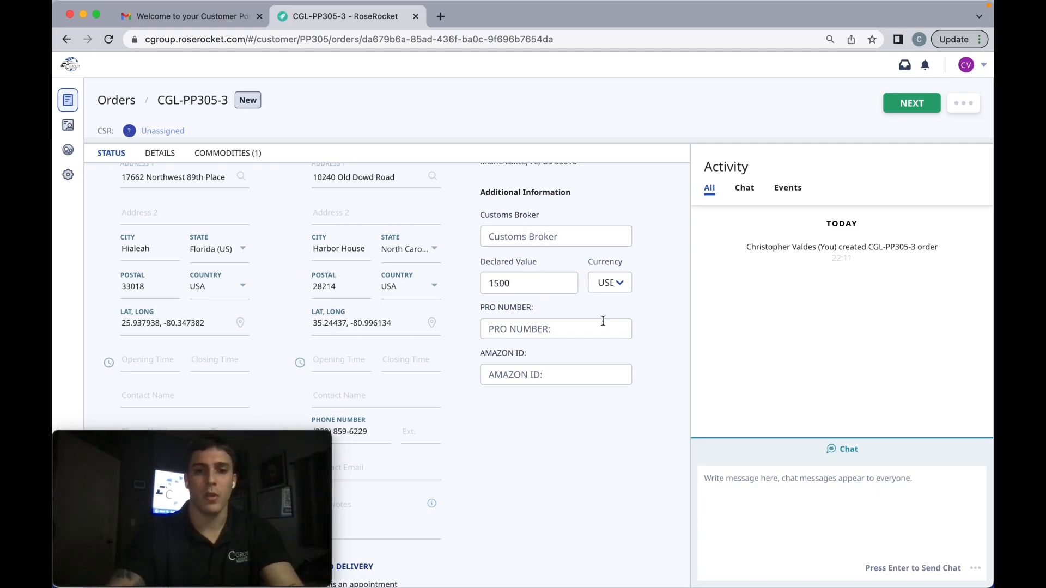
left_click(514, 315)
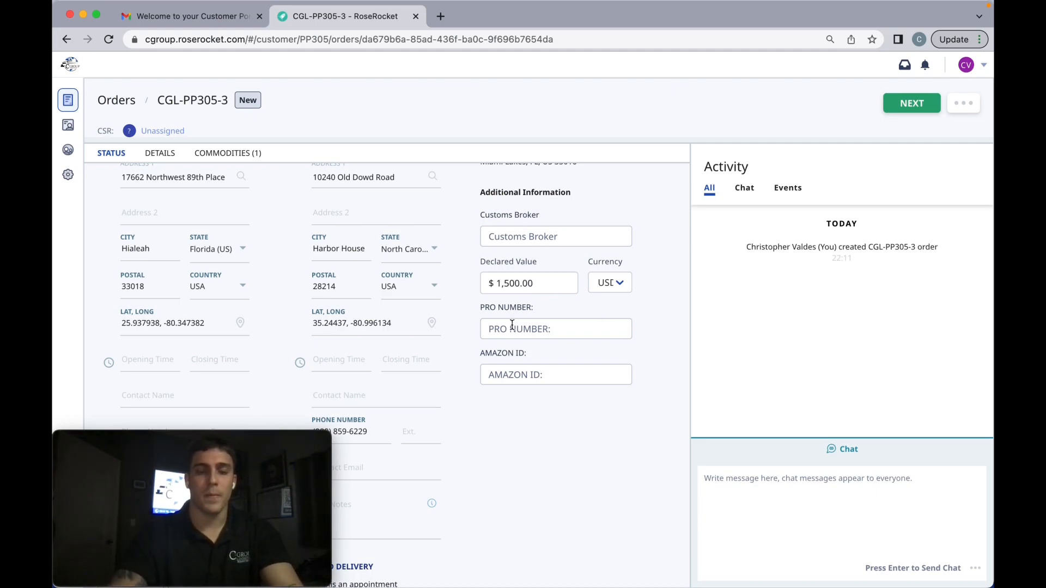
left_click_drag(480, 307, 545, 366)
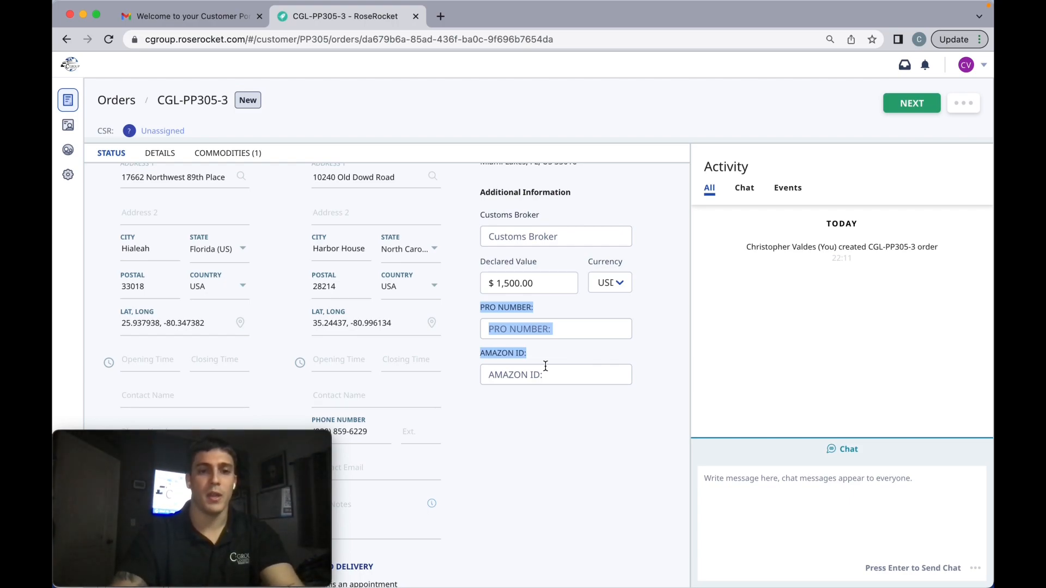
left_click(648, 368)
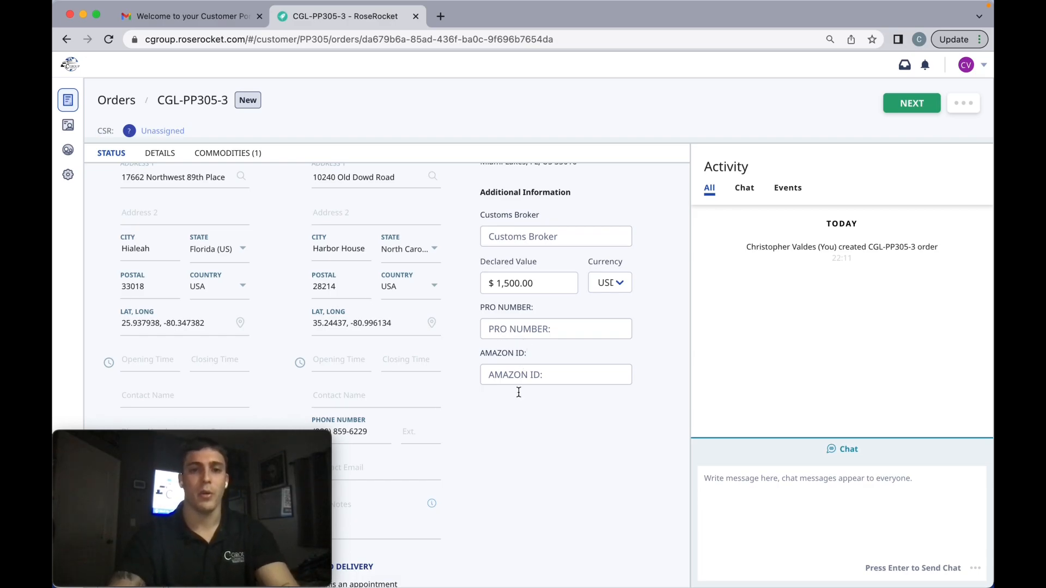
Make the shipper's ready time an appointment and set its start date to 2023-01-02.
scroll(515, 419, "down", 4)
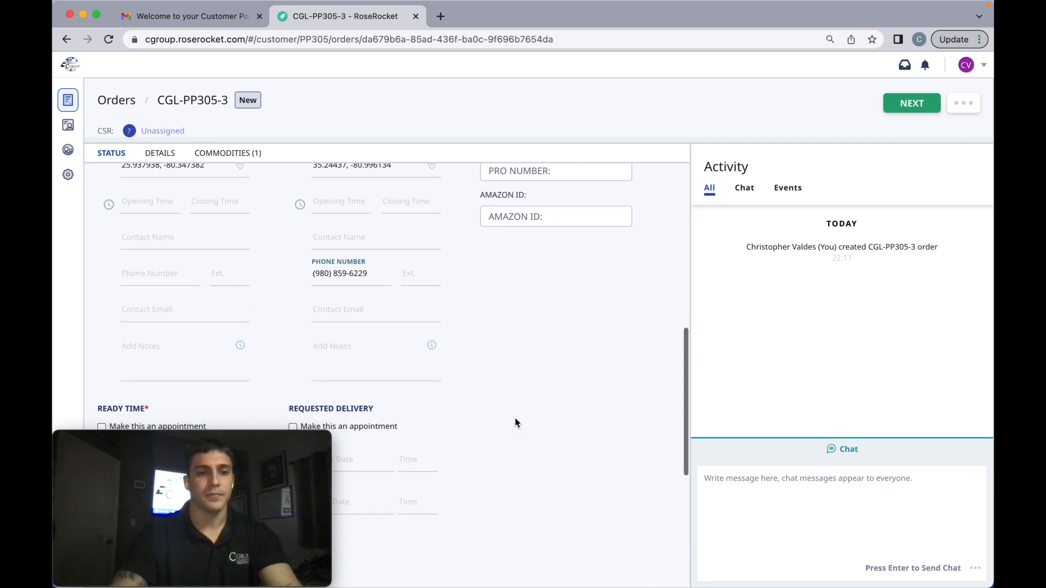
scroll(236, 309, "down", 1)
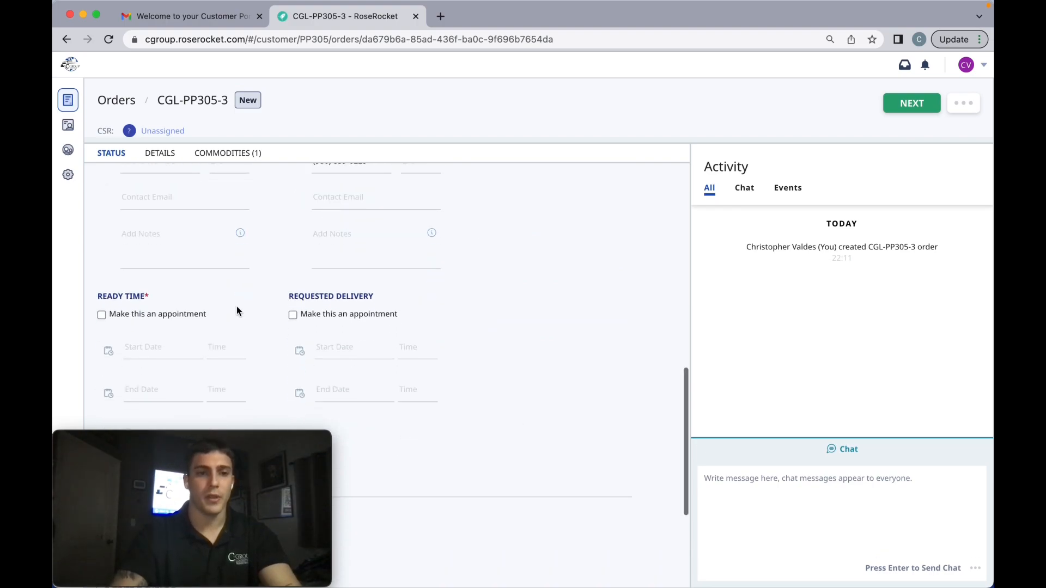
scroll(129, 309, "down", 1)
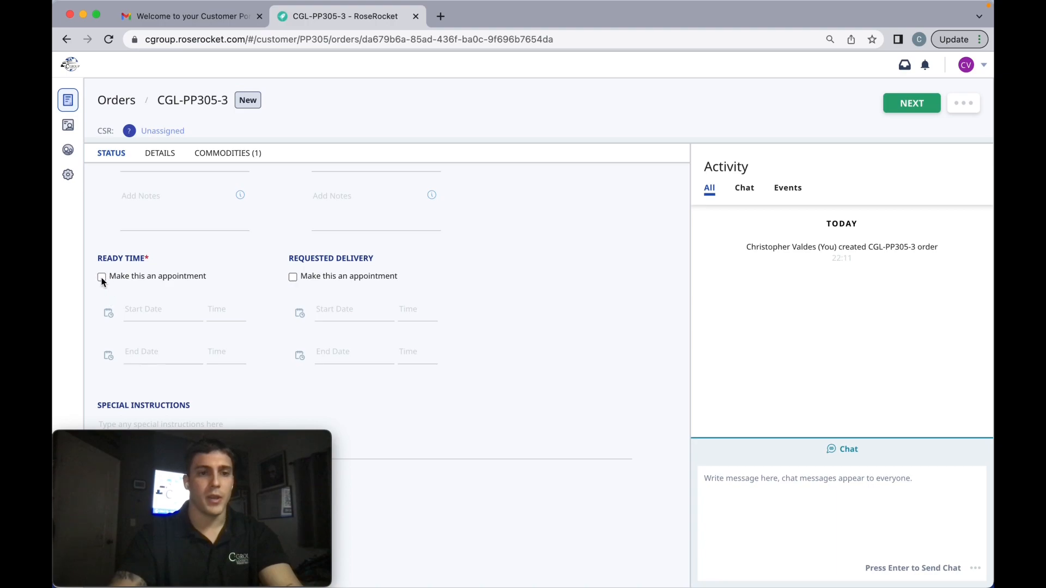
left_click(102, 277)
scroll(146, 306, "down", 1)
left_click(136, 284)
left_click(137, 286)
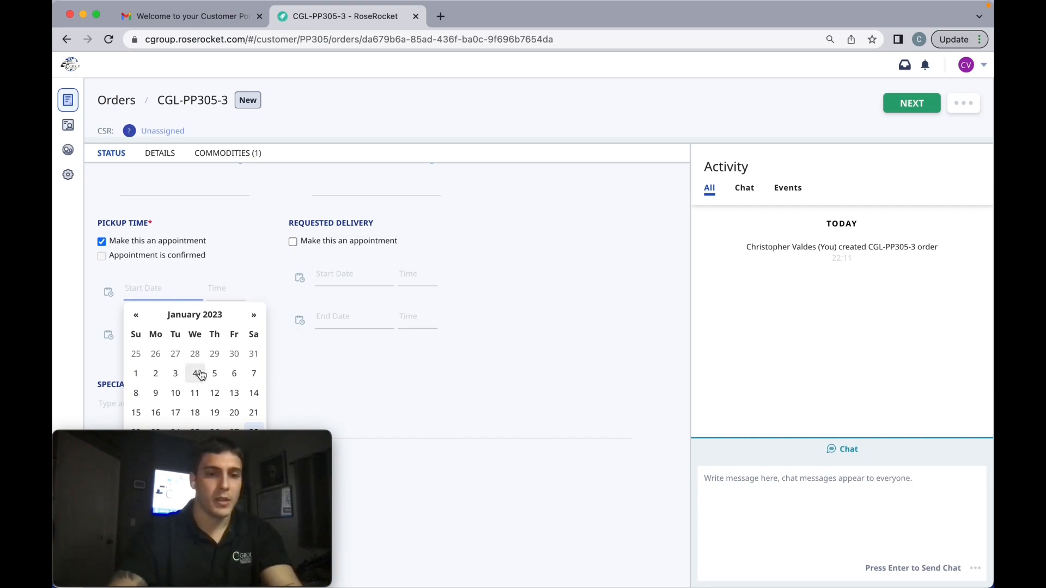
left_click(156, 375)
Set the pickup appointment's start time to 09:30.
left_click(223, 283)
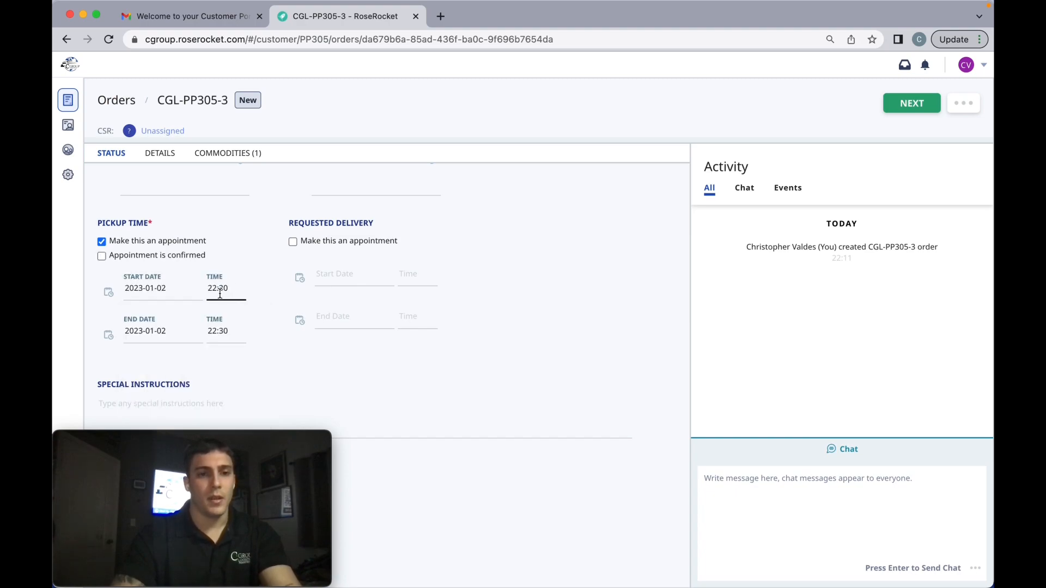
left_click(220, 293)
scroll(236, 341, "up", 10)
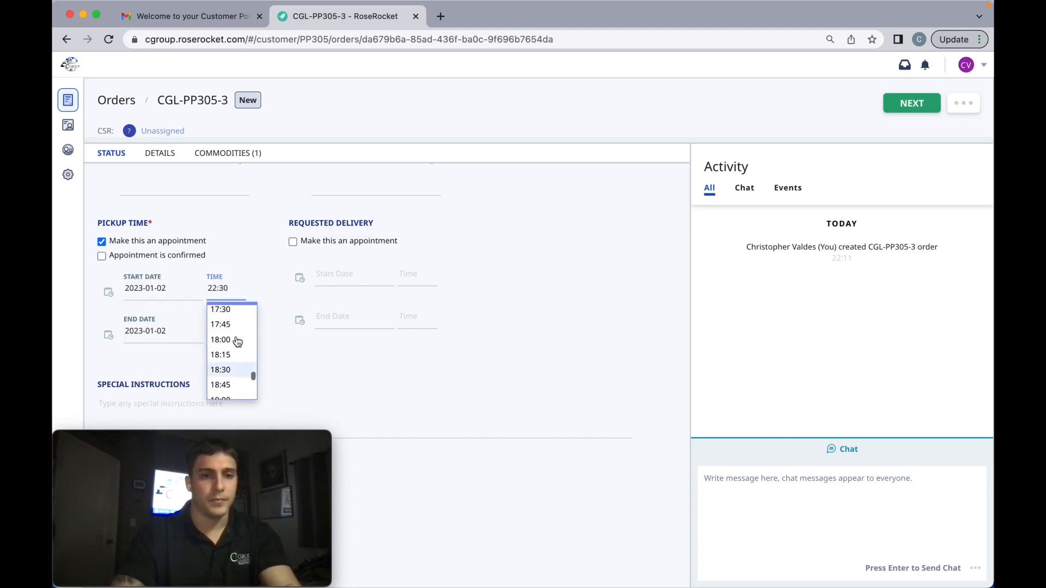
scroll(237, 341, "up", 6)
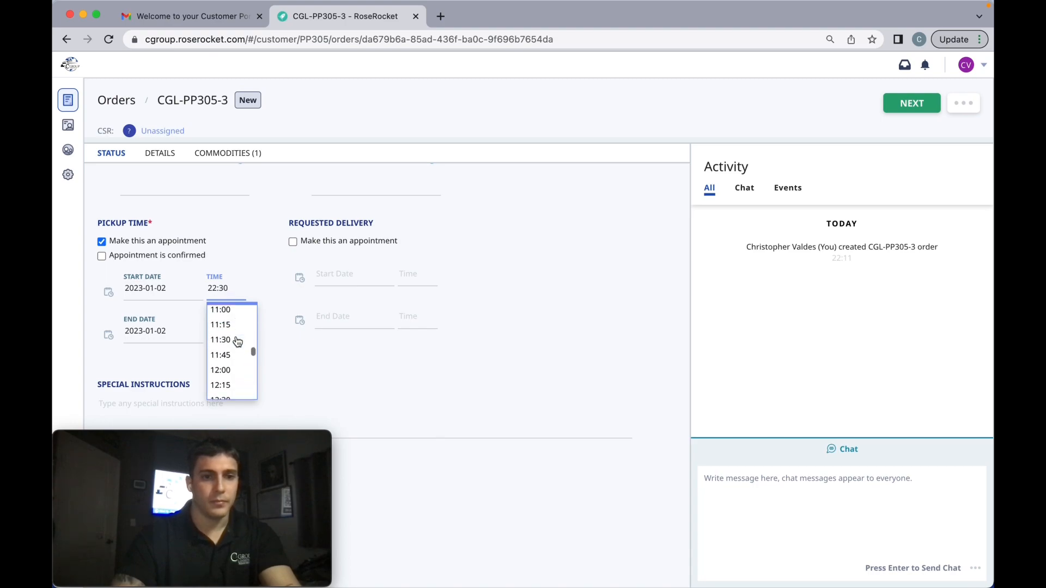
scroll(237, 341, "up", 2)
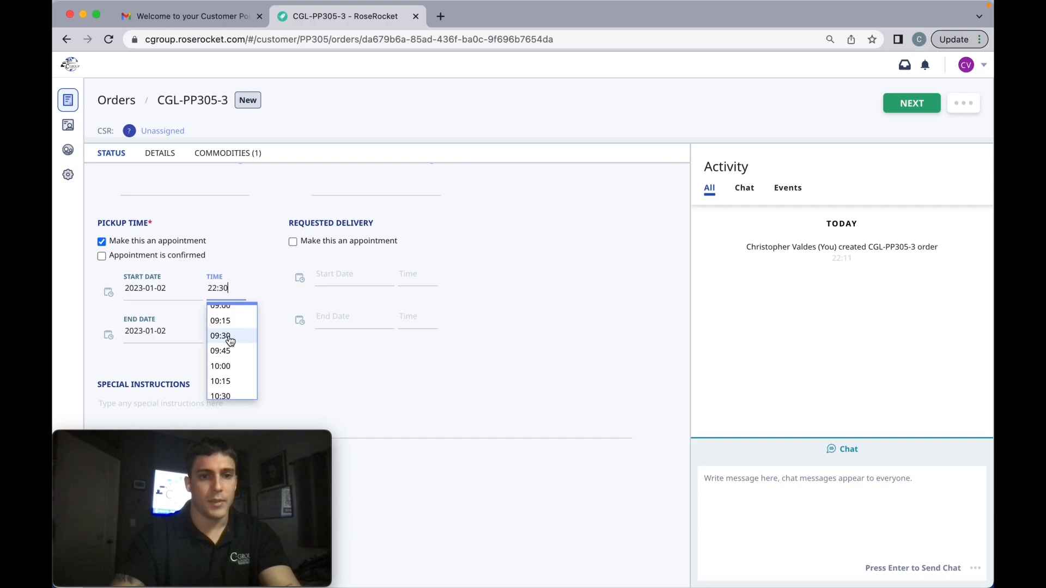
left_click(230, 337)
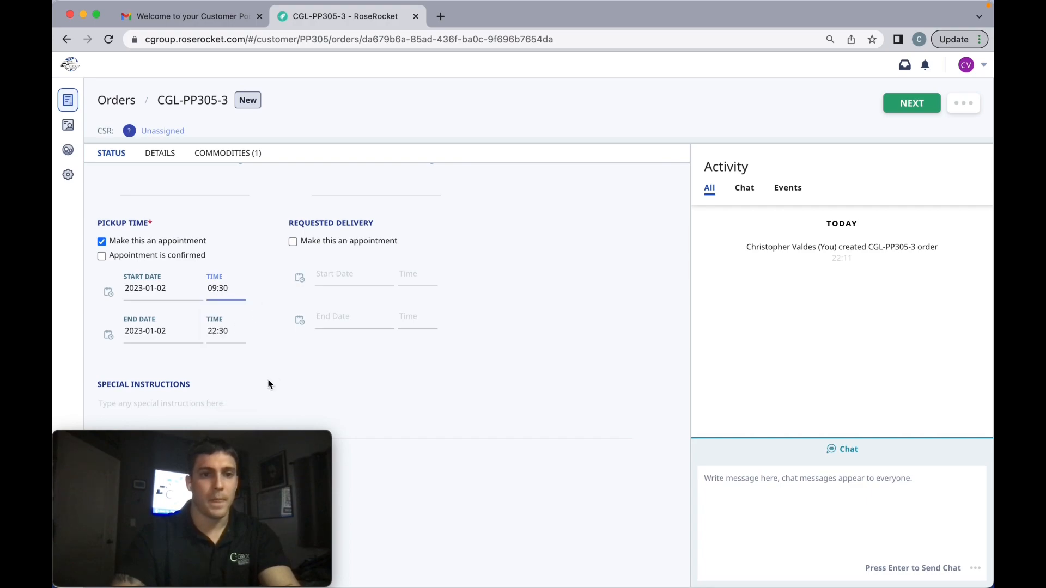
left_click(251, 359)
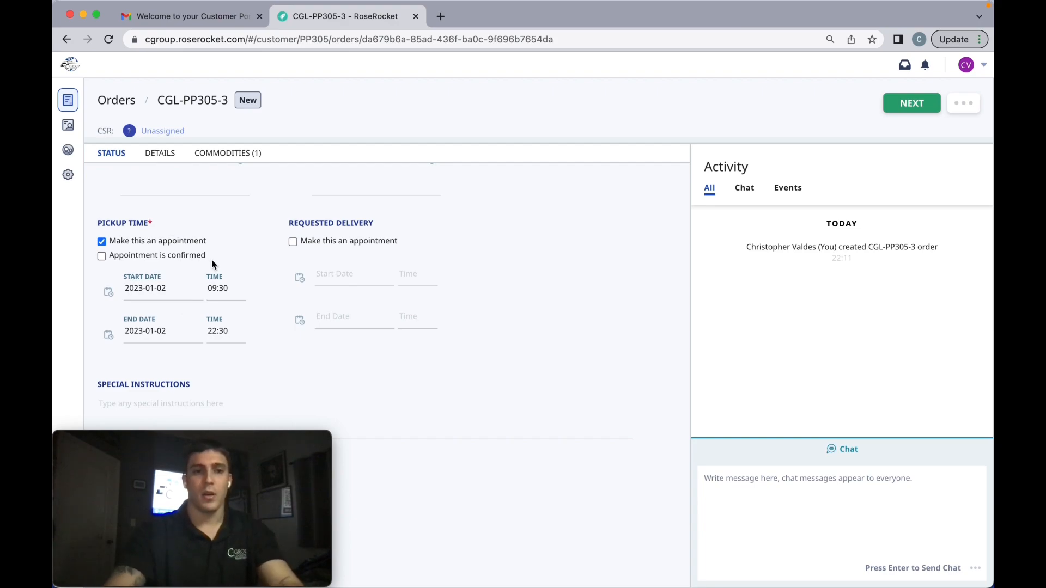
left_click(205, 295)
left_click(194, 288)
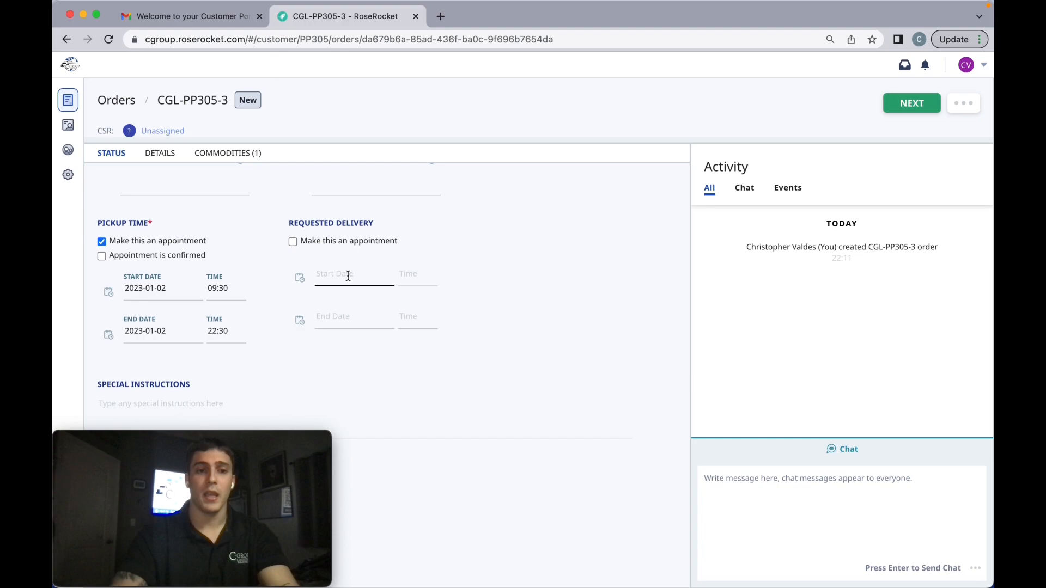
Add the lines "SHIPMENT ID:" and "REFERENCE ID:" to the order's special instructions.
scroll(405, 321, "down", 3)
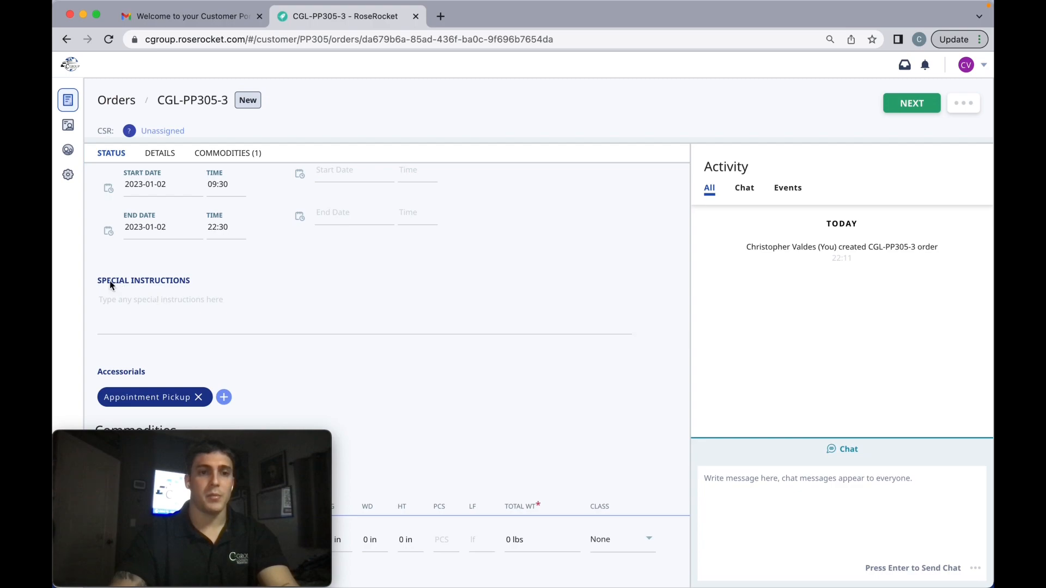
left_click_drag(100, 281, 185, 292)
left_click(153, 304)
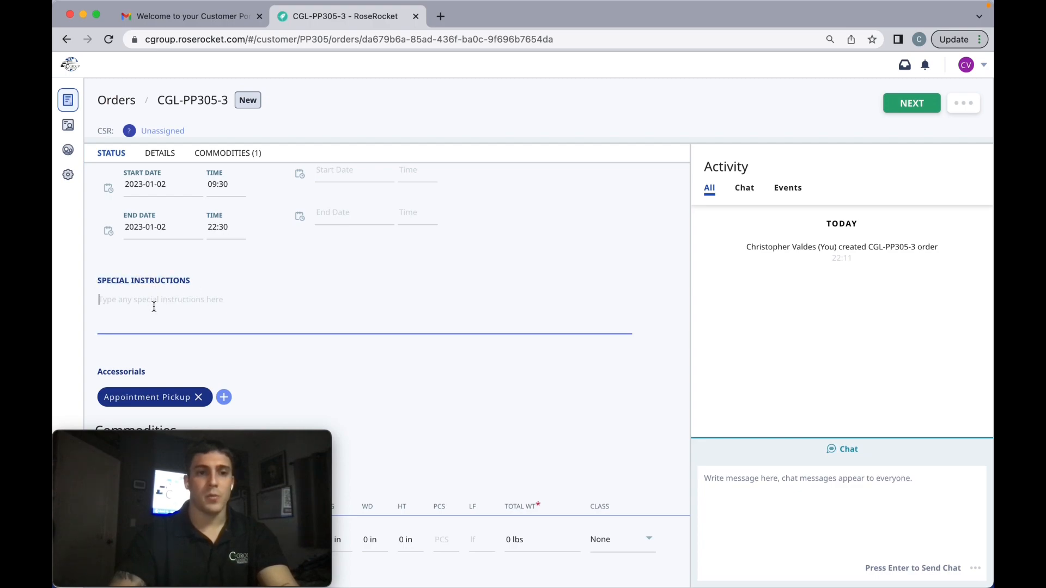
type("SH")
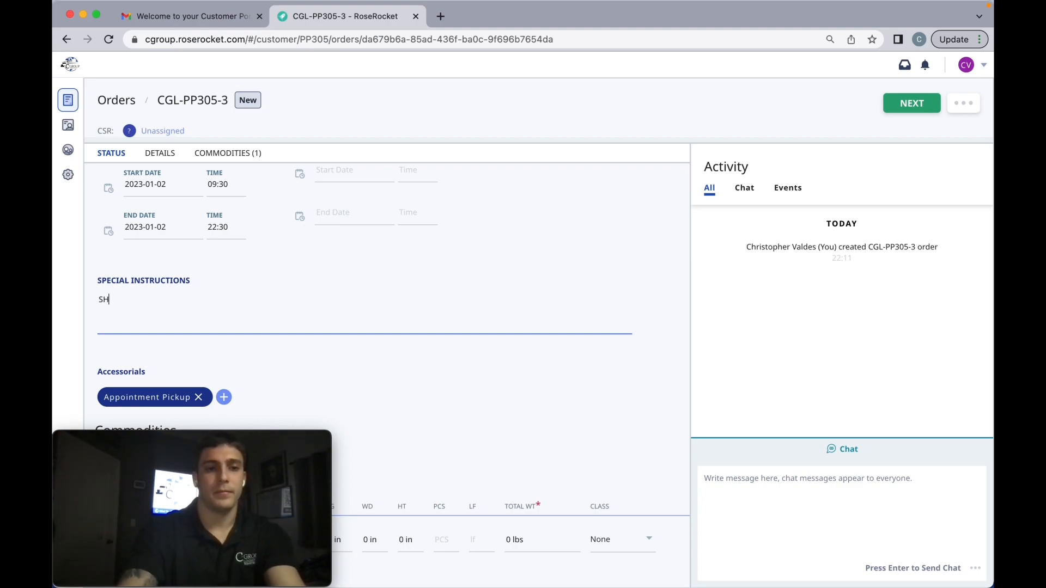
type("IPMEN")
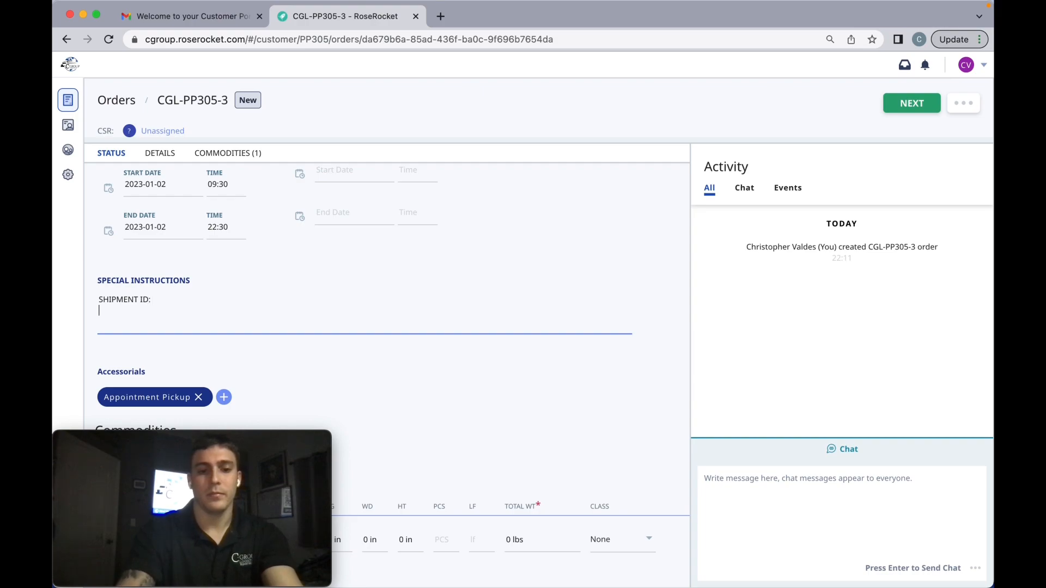
type("T ID:")
key("Return")
type("RE")
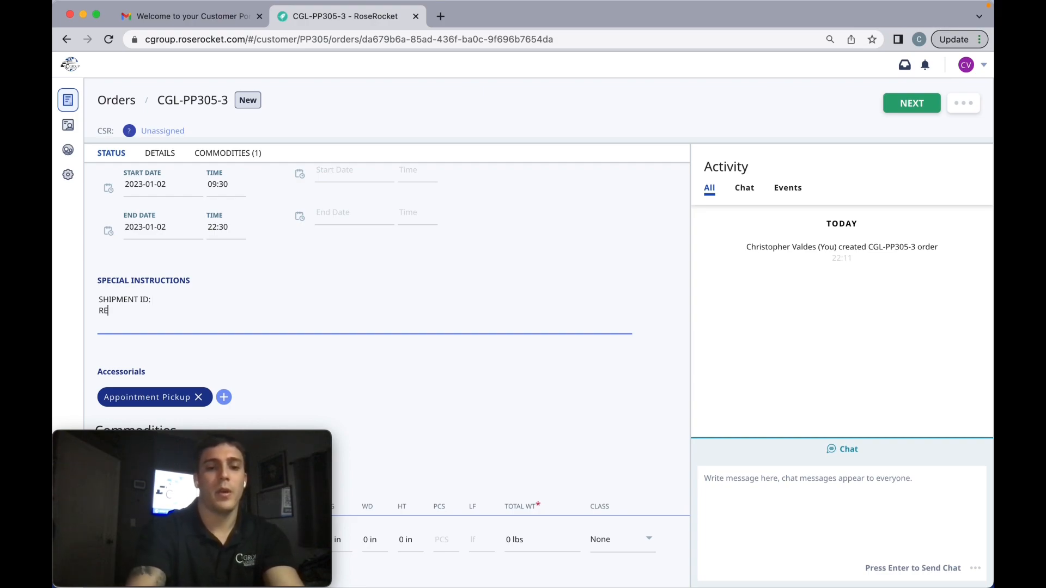
type("FERENCE ID:")
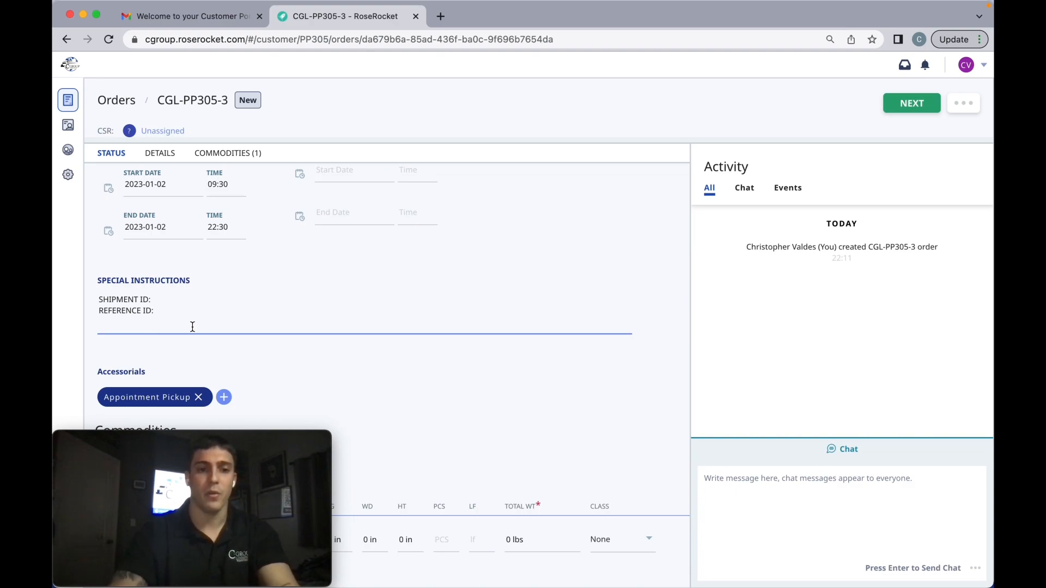
Create a new commodity named "HOUSEHOLD" as the description of the first commodity line.
scroll(338, 368, "down", 2)
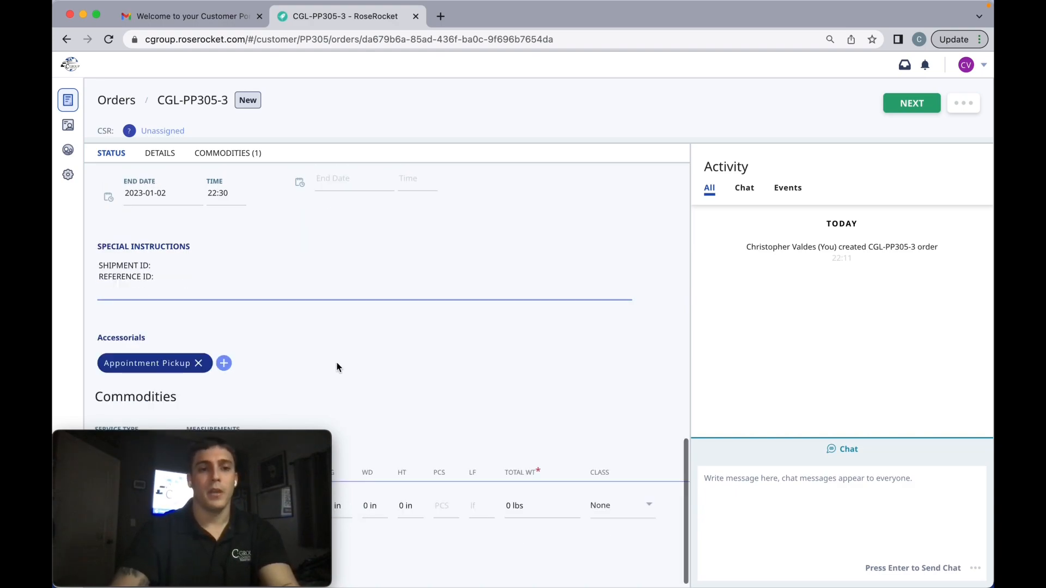
mouse_move(288, 471)
left_click_drag(266, 452, 936, 458)
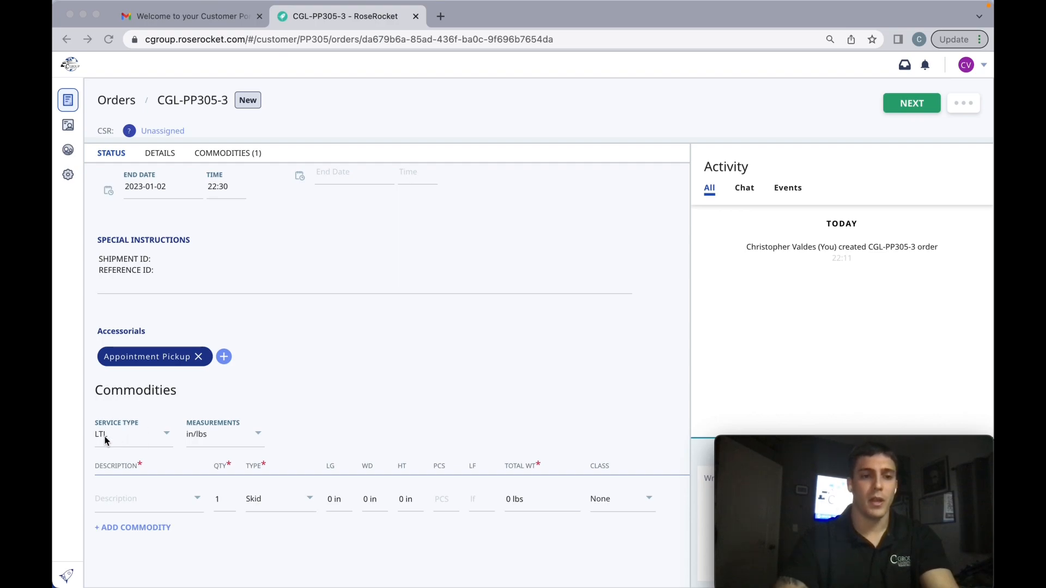
left_click(159, 440)
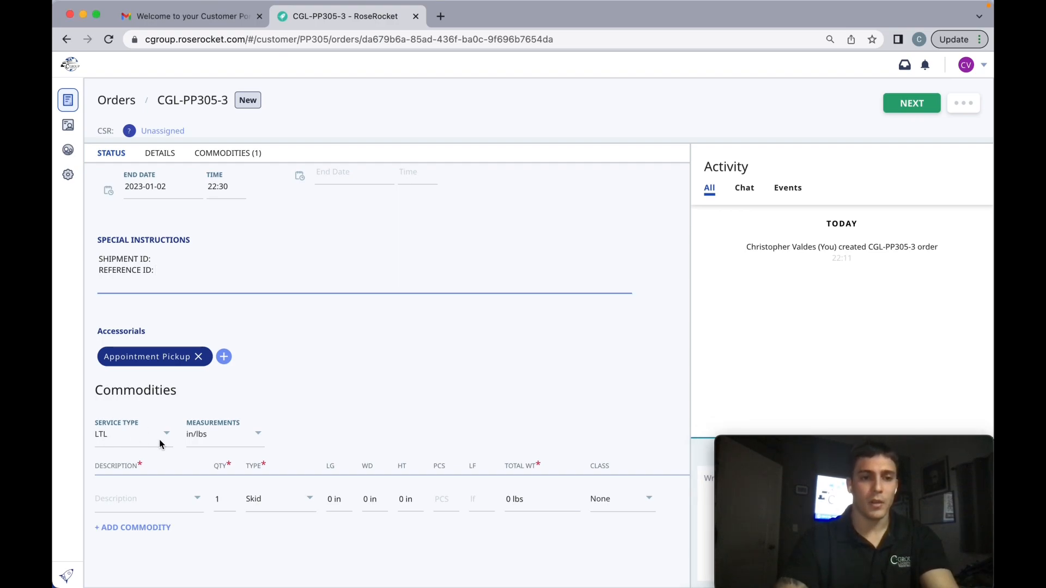
left_click(123, 469)
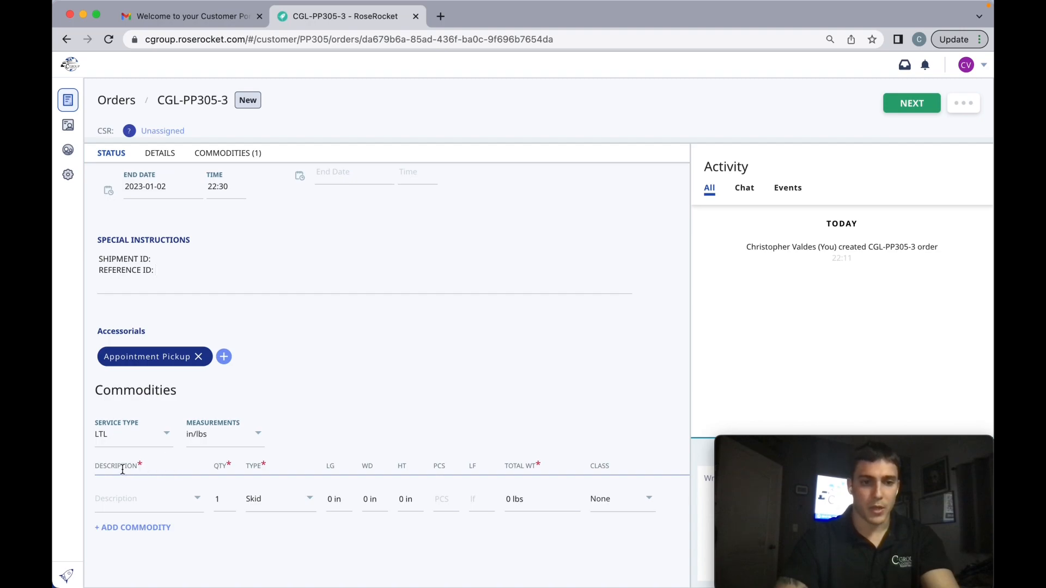
left_click(115, 499)
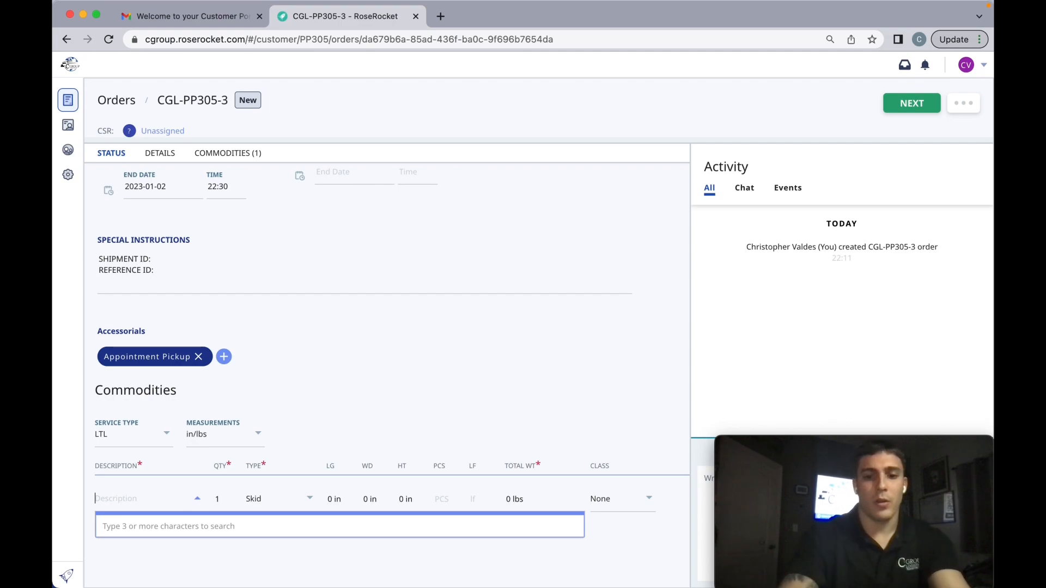
type("HOU")
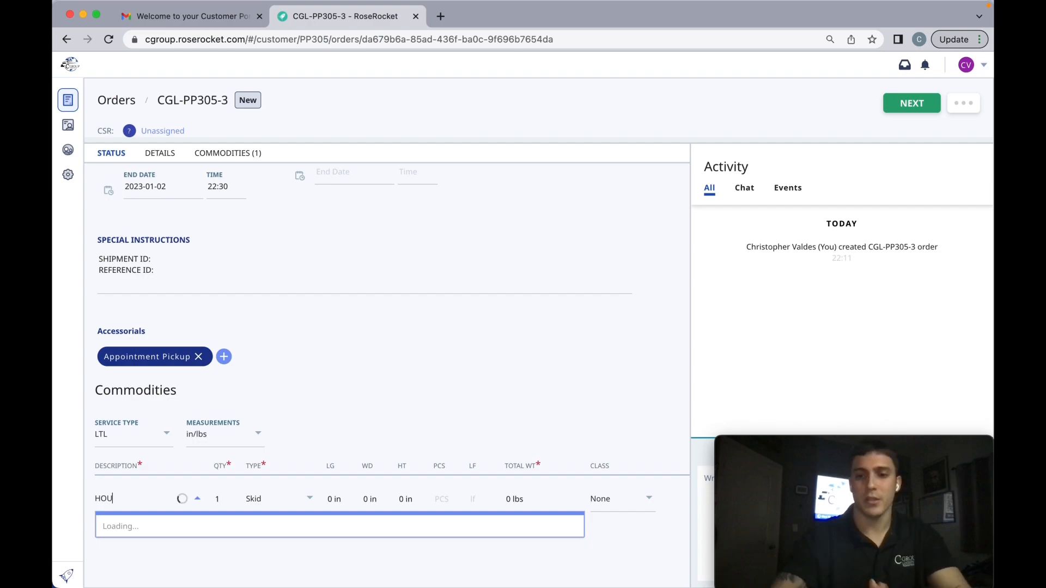
type("SEHOLD")
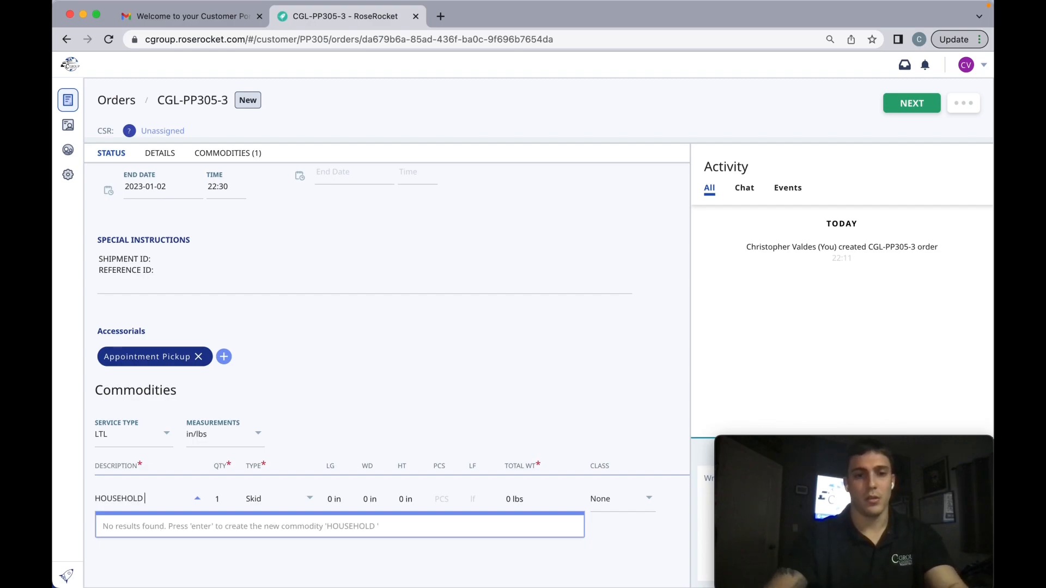
mouse_move(74, 480)
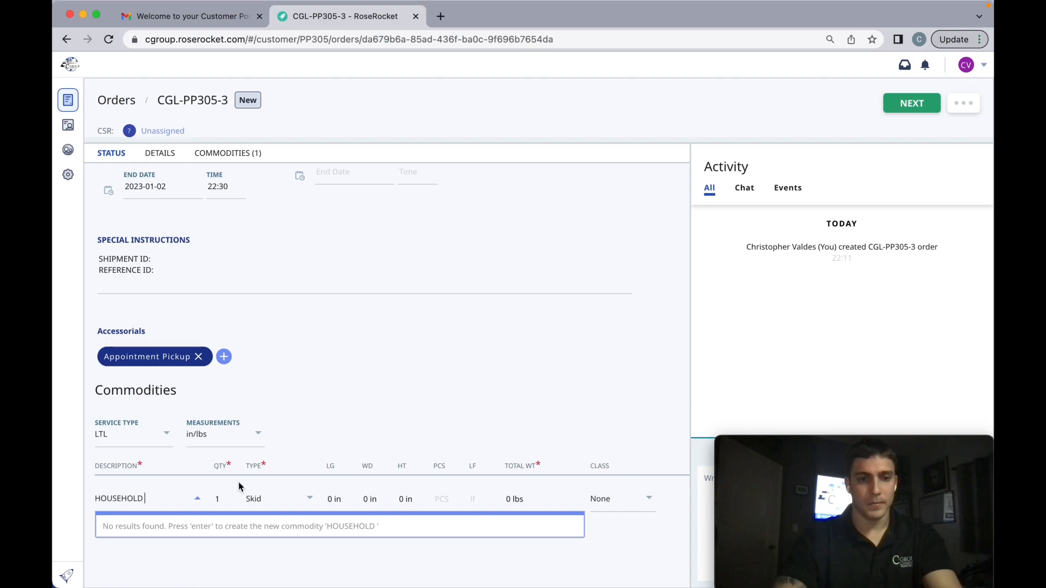
key("Return")
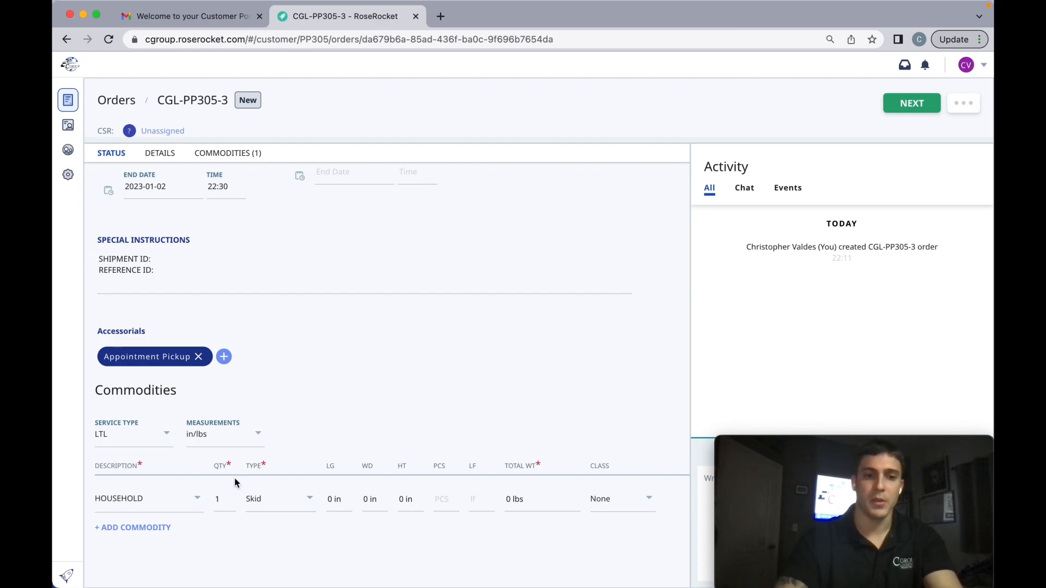
Set the HOUSEHOLD line's quantity to 2, length 40 in, width 48 in, height 72 in and pieces to 2.
left_click(221, 500)
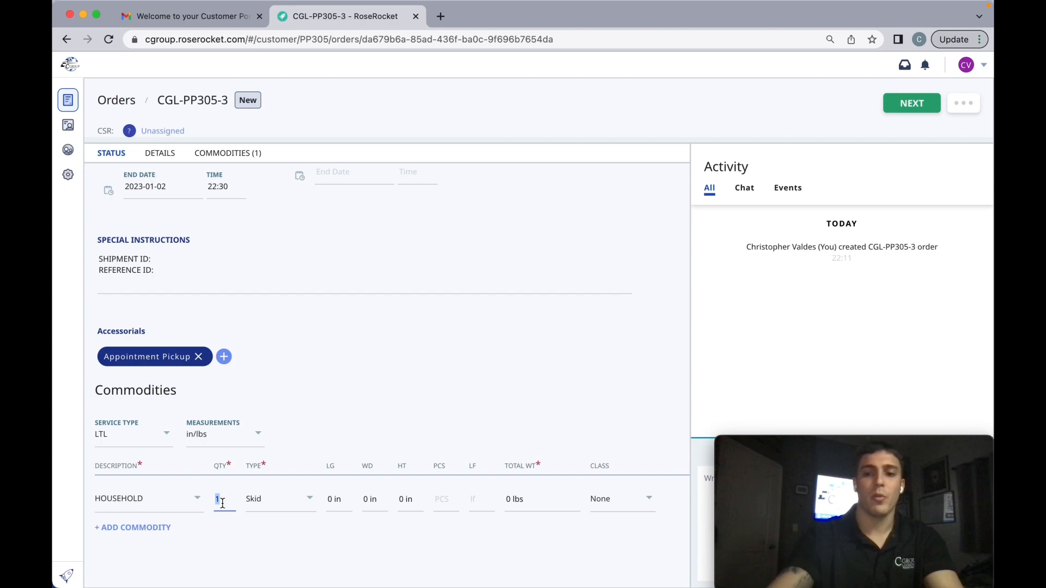
key("BackSpace")
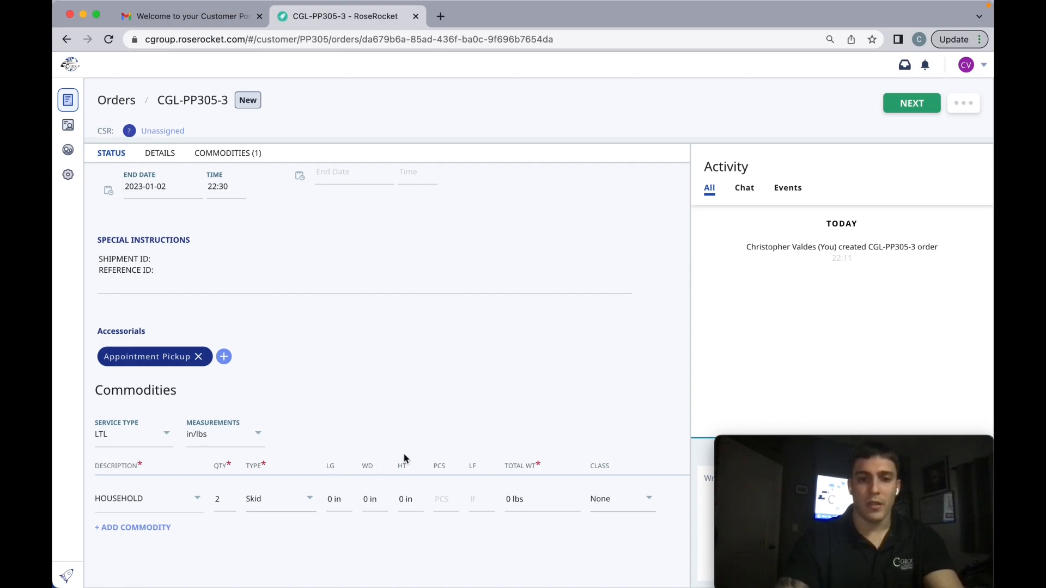
left_click(335, 500)
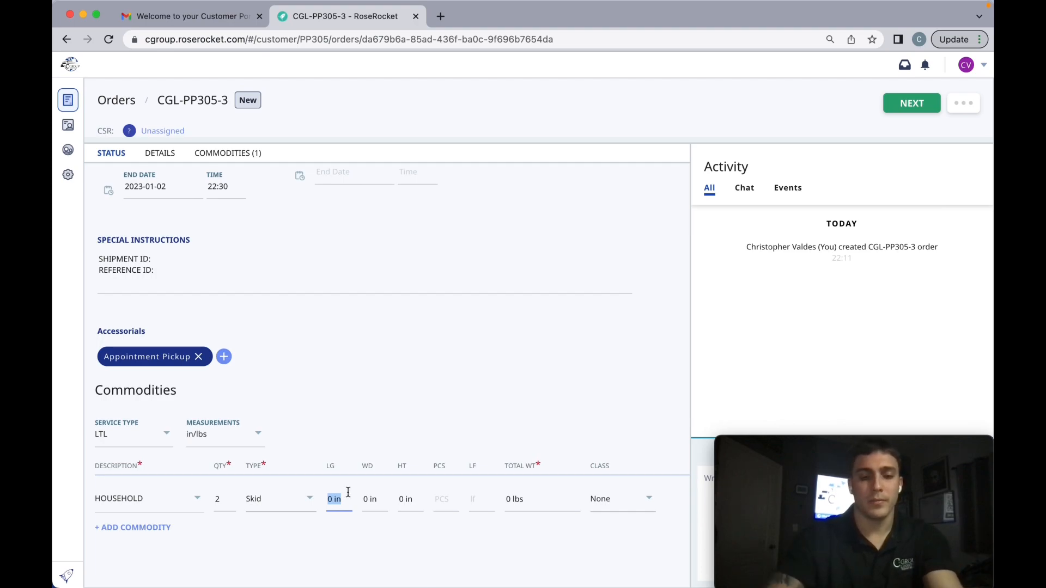
type("40")
left_click(370, 500)
type("48")
left_click(405, 503)
type("72")
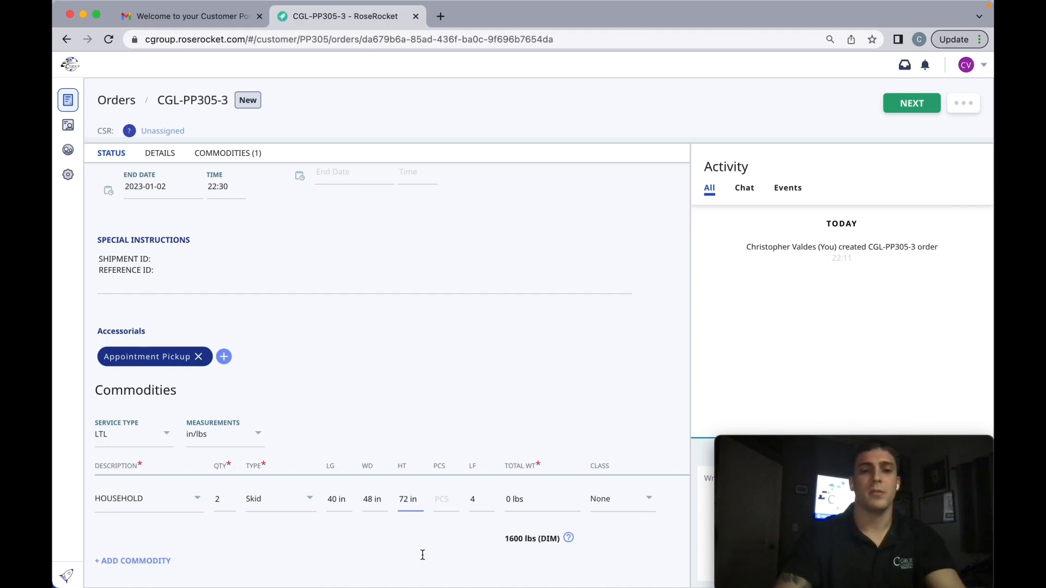
left_click(444, 503)
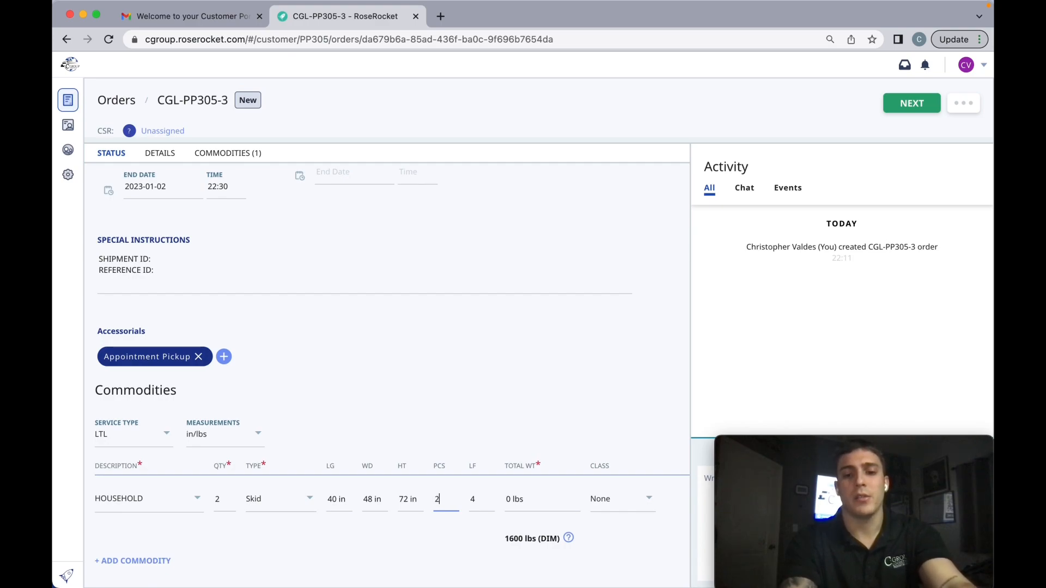
Set the HOUSEHOLD line's pieces to 200 and its total weight to 2,000 lbs.
left_click(442, 566)
left_click(522, 504)
left_click(523, 504)
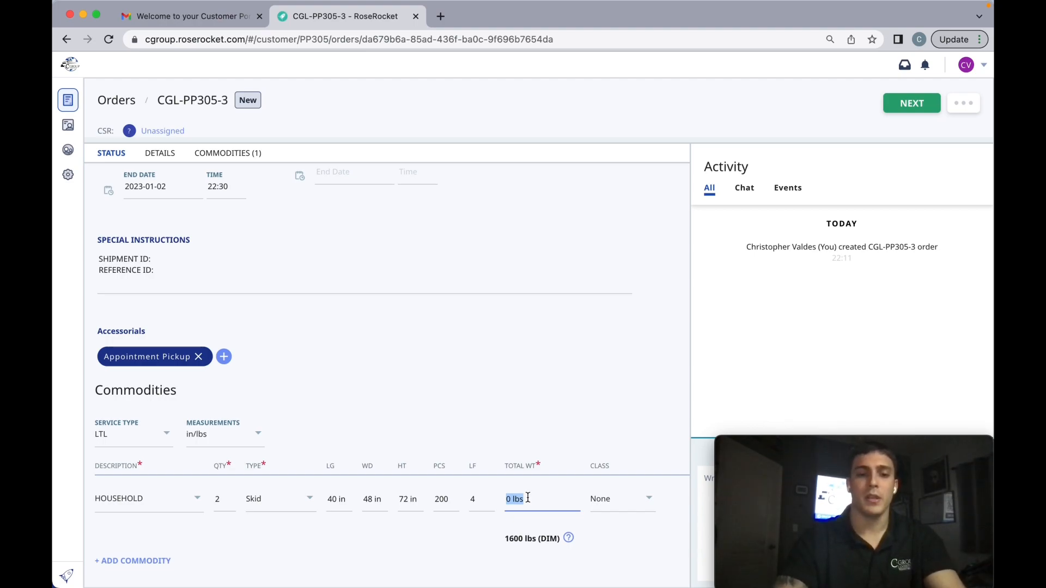
type("2,000")
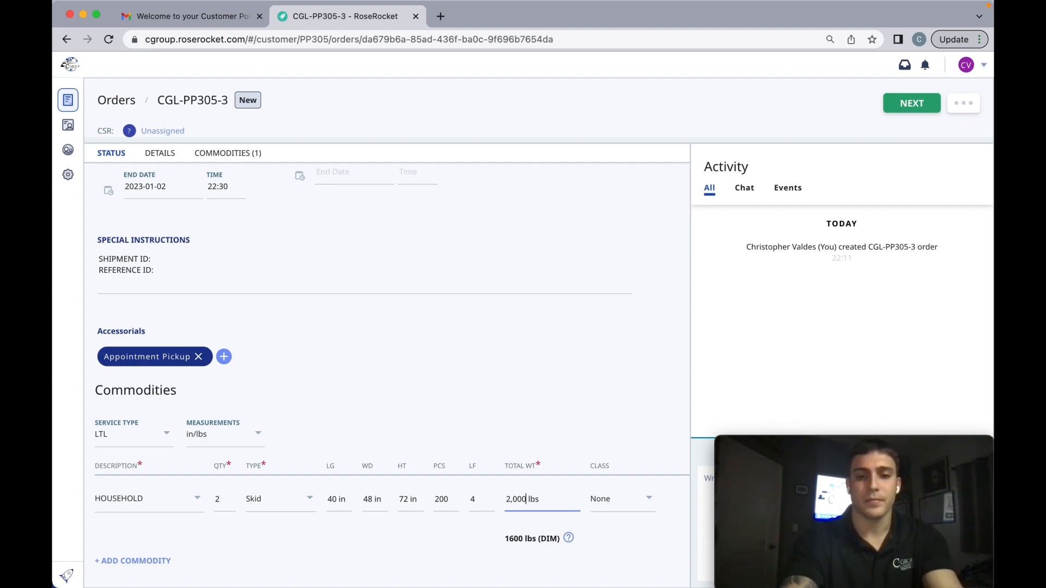
left_click(477, 533)
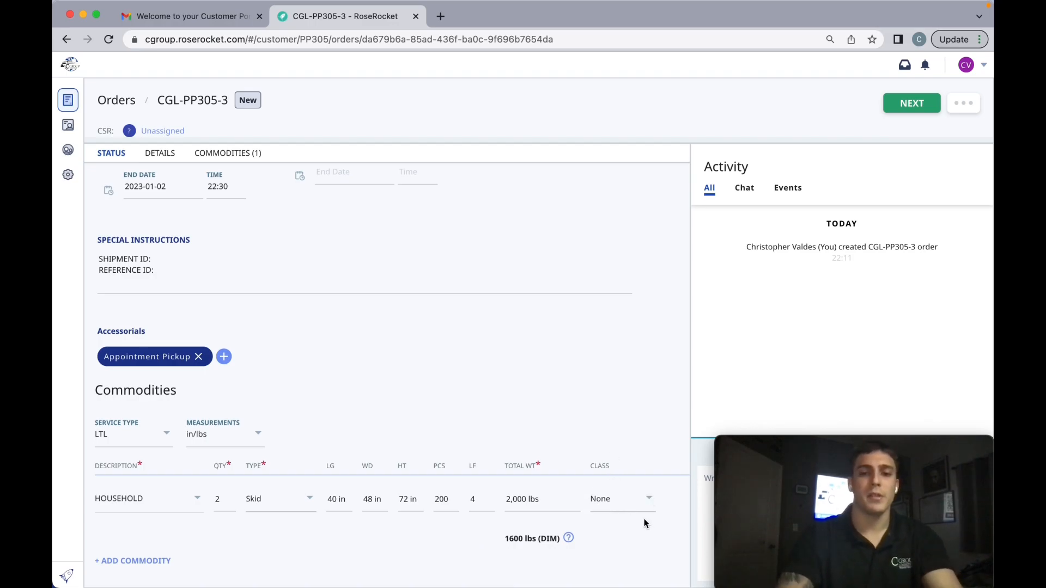
Submit the completed order for a quote and save the consignee's address to the address book.
scroll(643, 520, "down", 1)
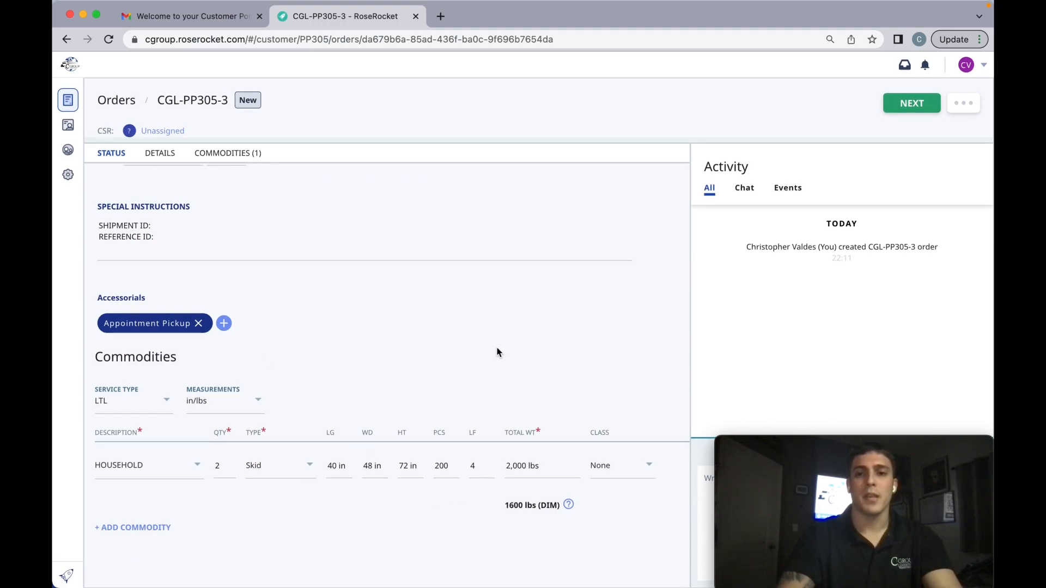
left_click_drag(835, 438, 175, 450)
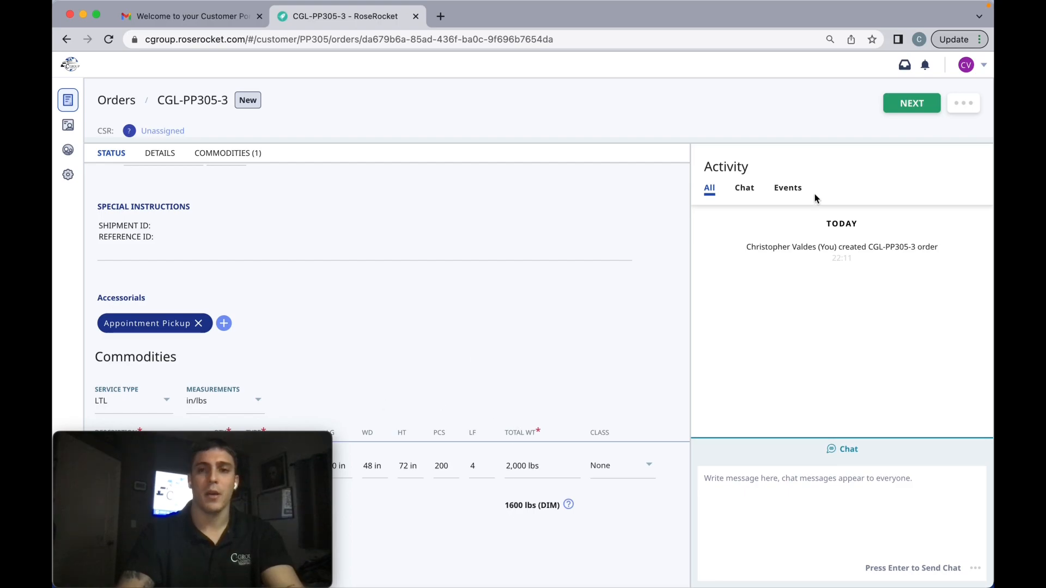
left_click(903, 108)
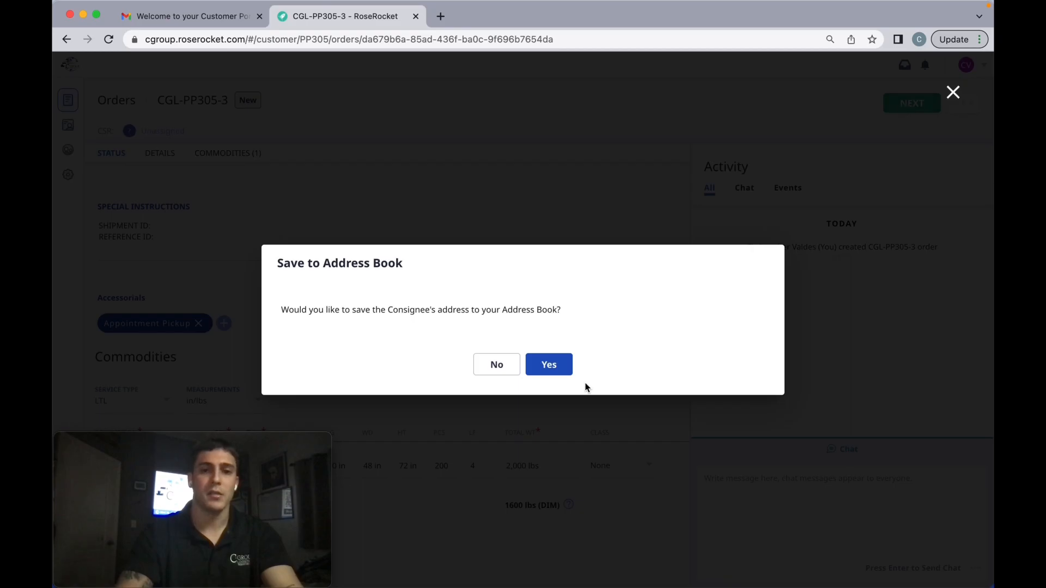
left_click(564, 370)
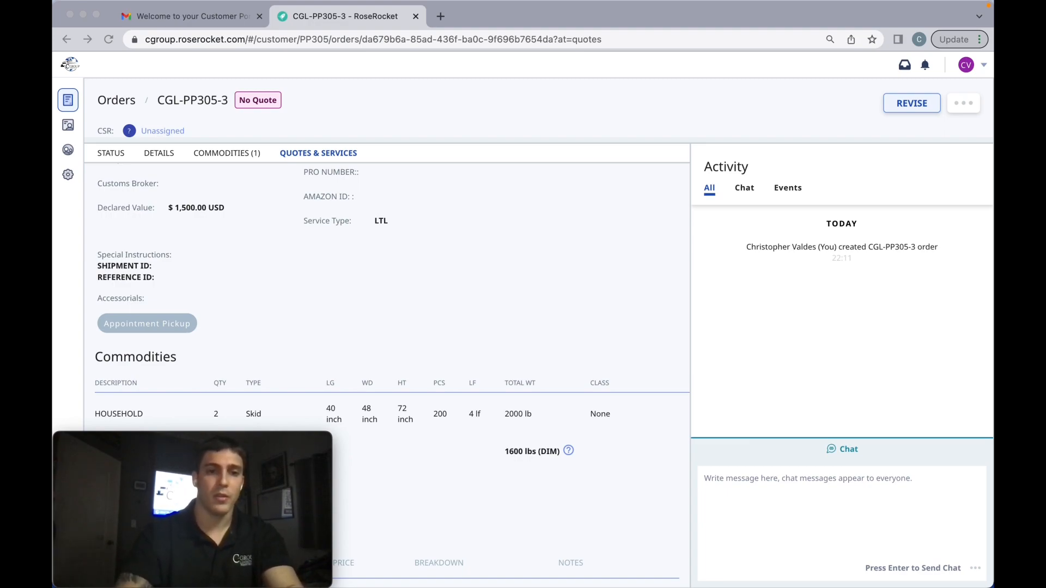
List the pending orders and check the shipper and consignee of the newly submitted order.
left_click(68, 100)
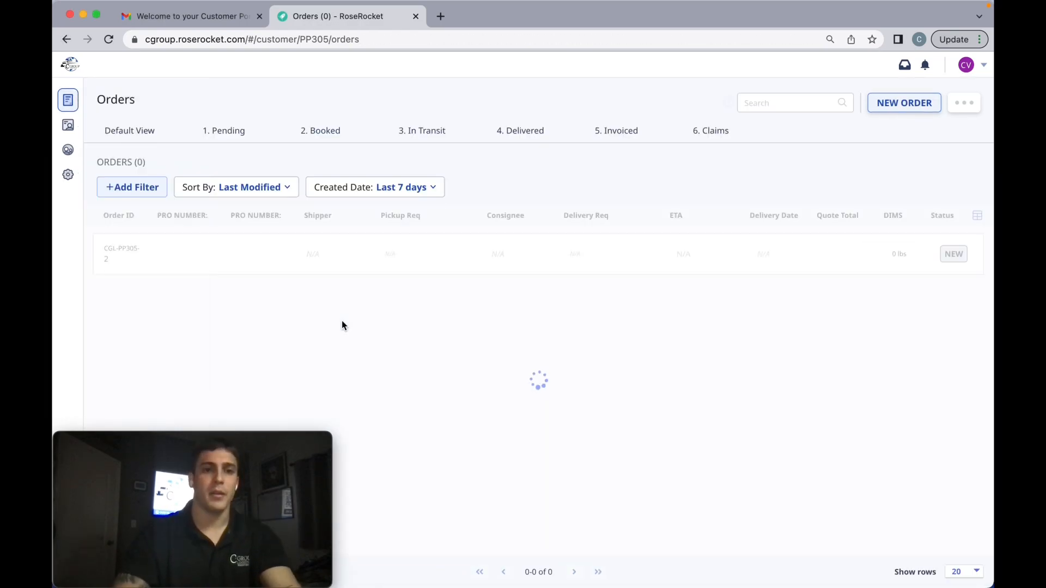
left_click(238, 131)
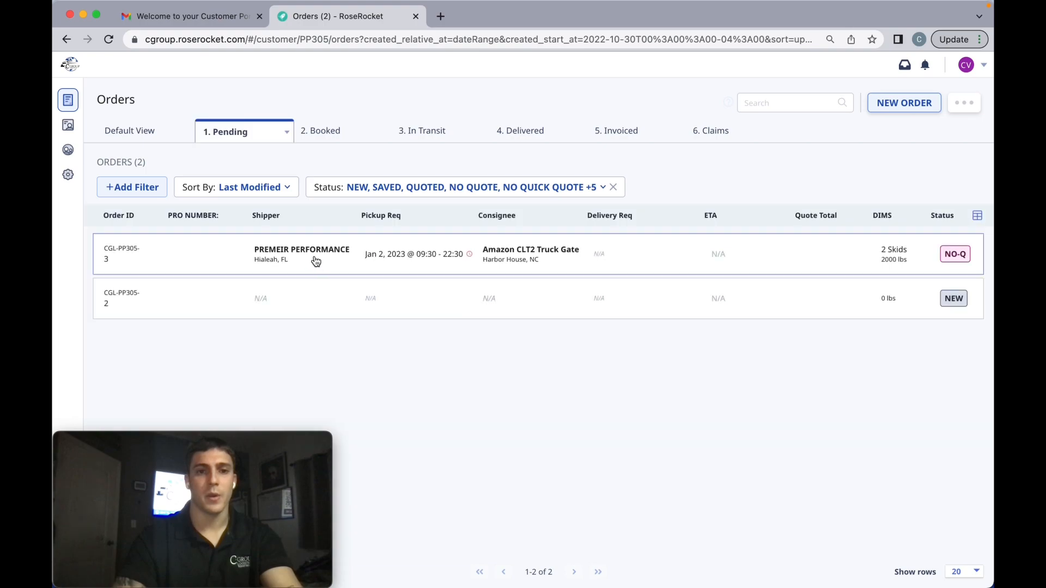
mouse_move(296, 256)
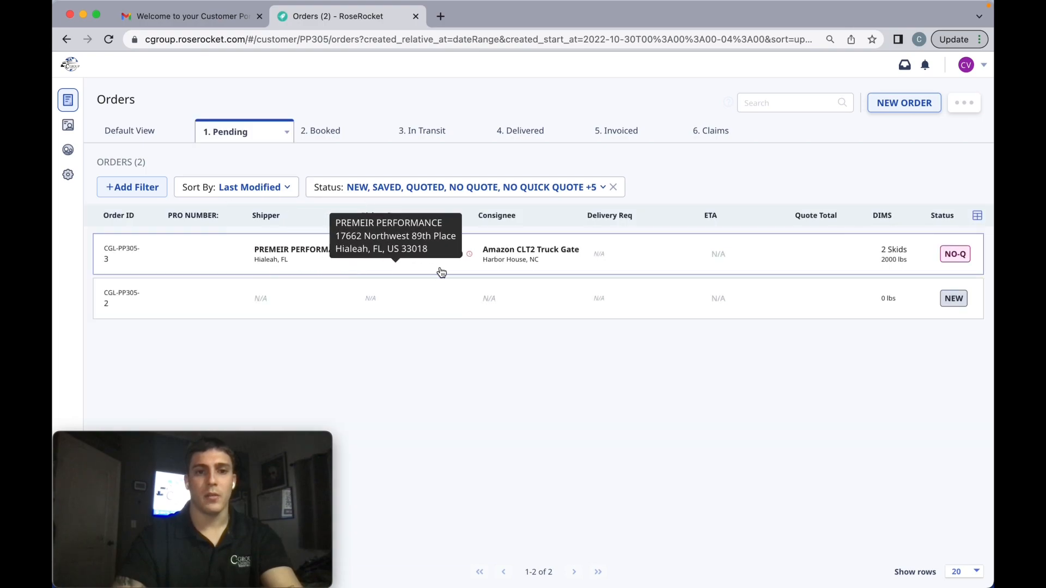
mouse_move(519, 258)
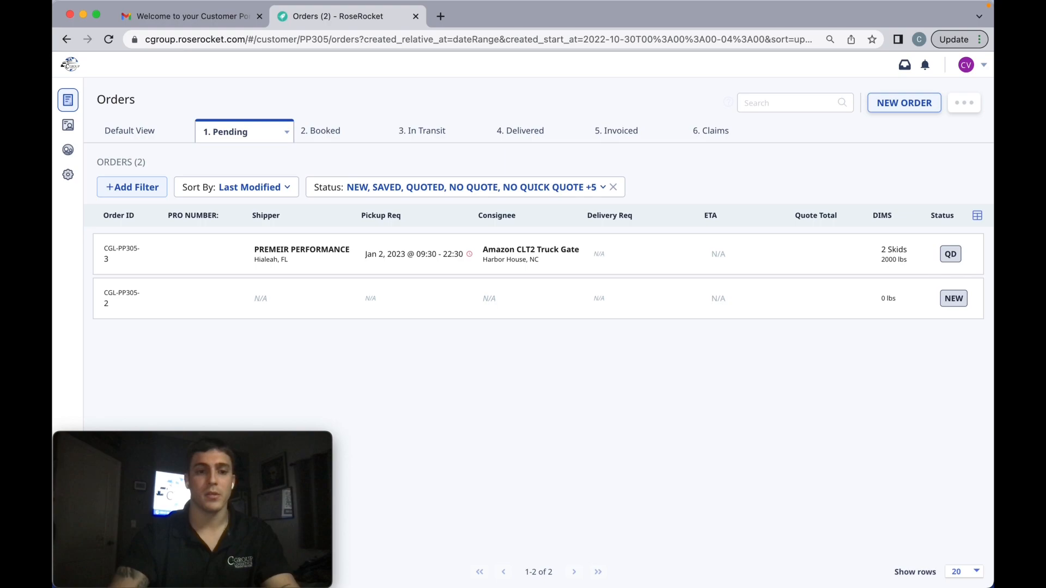
Open the PREMEIR PERFORMANCE order from the booked orders and review its details, quote and documents.
left_click(327, 136)
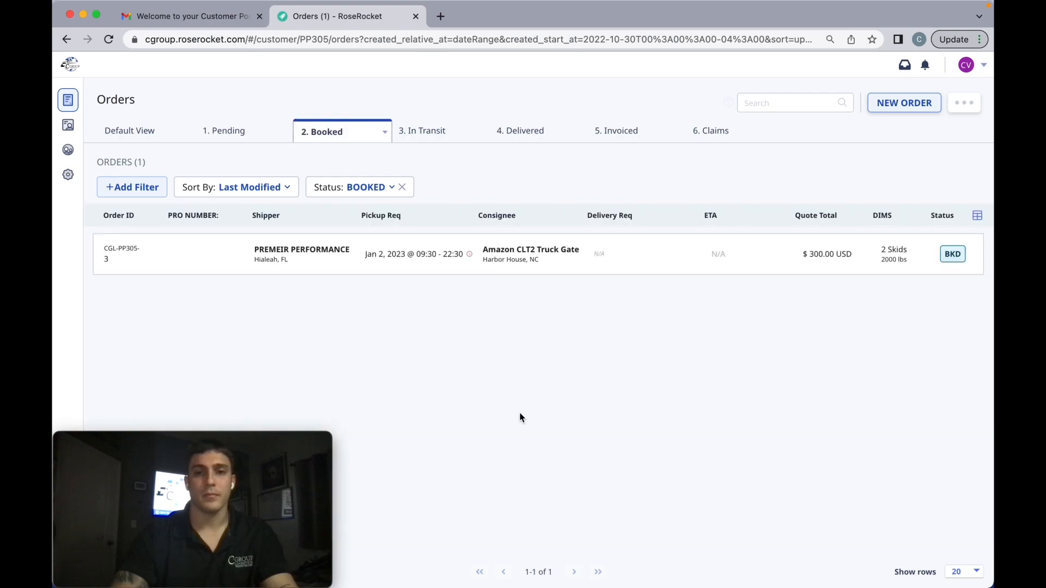
mouse_move(299, 257)
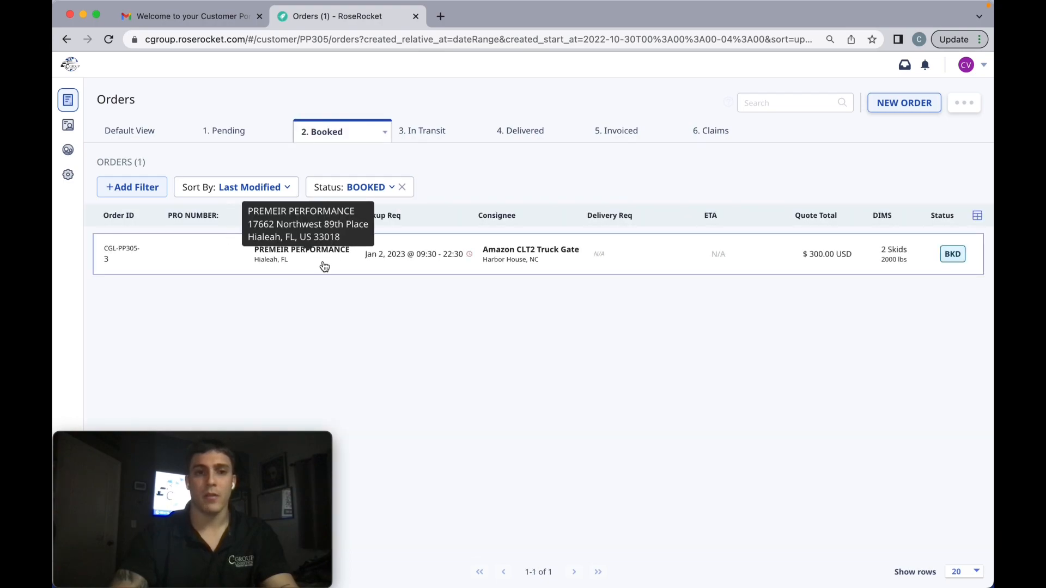
left_click(324, 266)
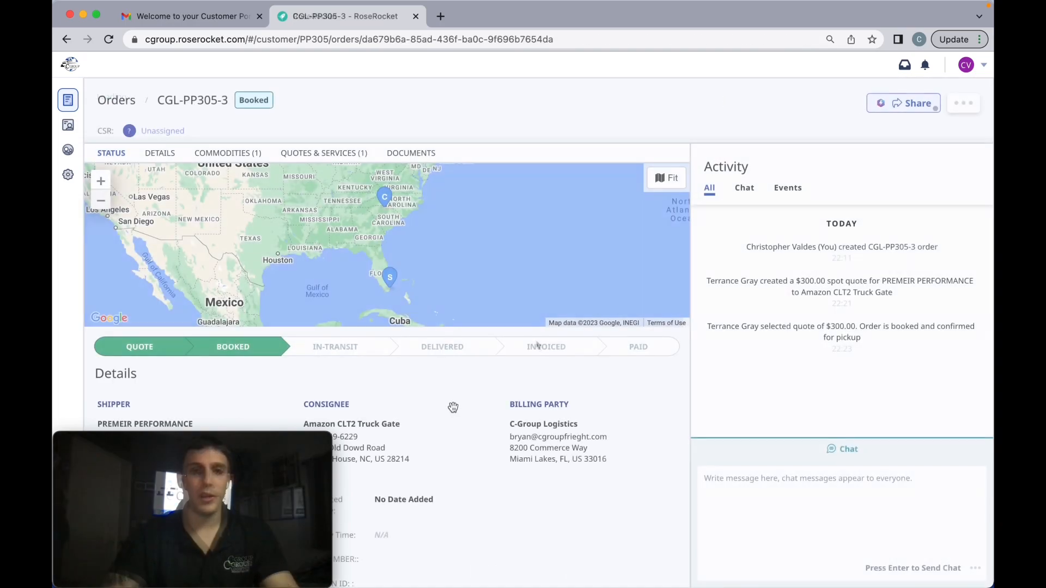
scroll(441, 349, "down", 3)
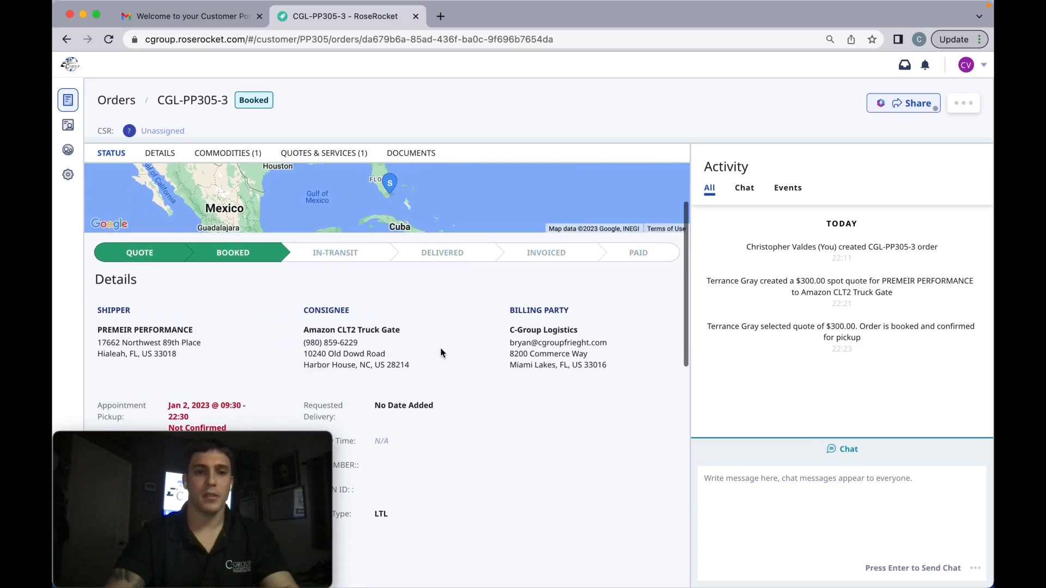
scroll(442, 353, "down", 3)
scroll(460, 359, "down", 10)
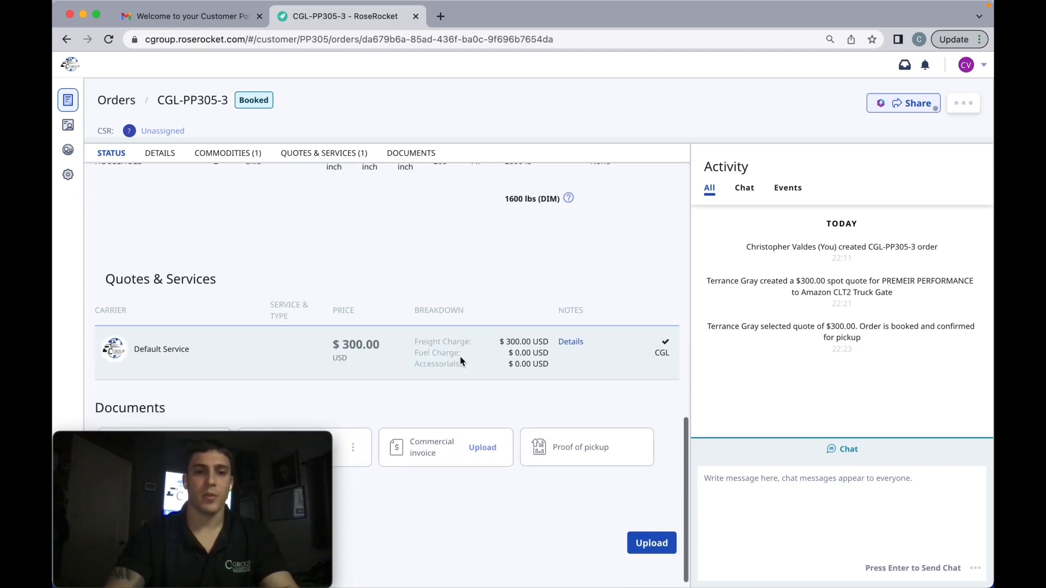
scroll(460, 358, "down", 1)
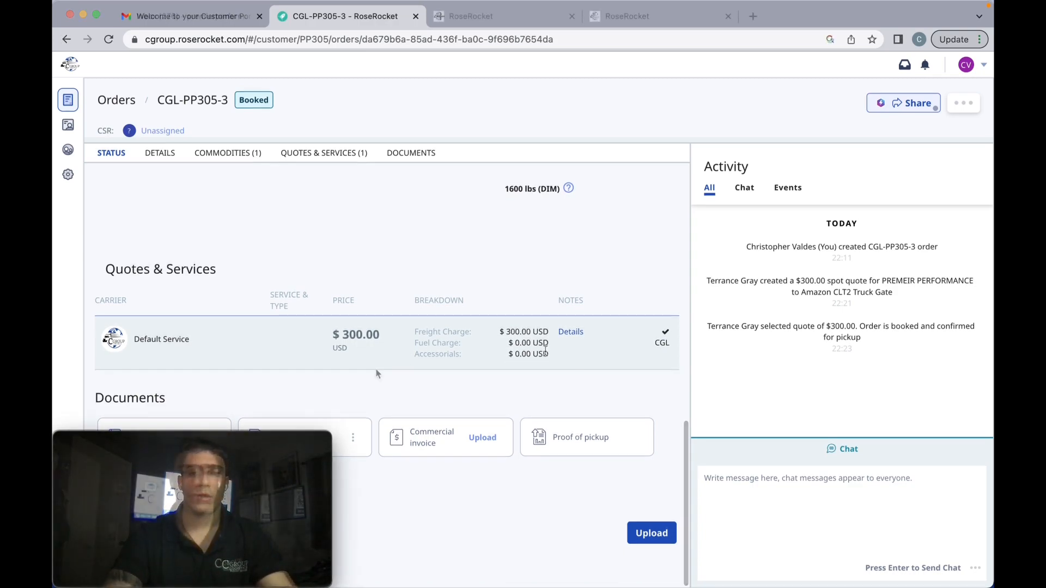
Open the booked order's bill of lading and read through its shipment details, special instructions and terms.
mouse_move(260, 451)
left_click_drag(249, 436, 900, 441)
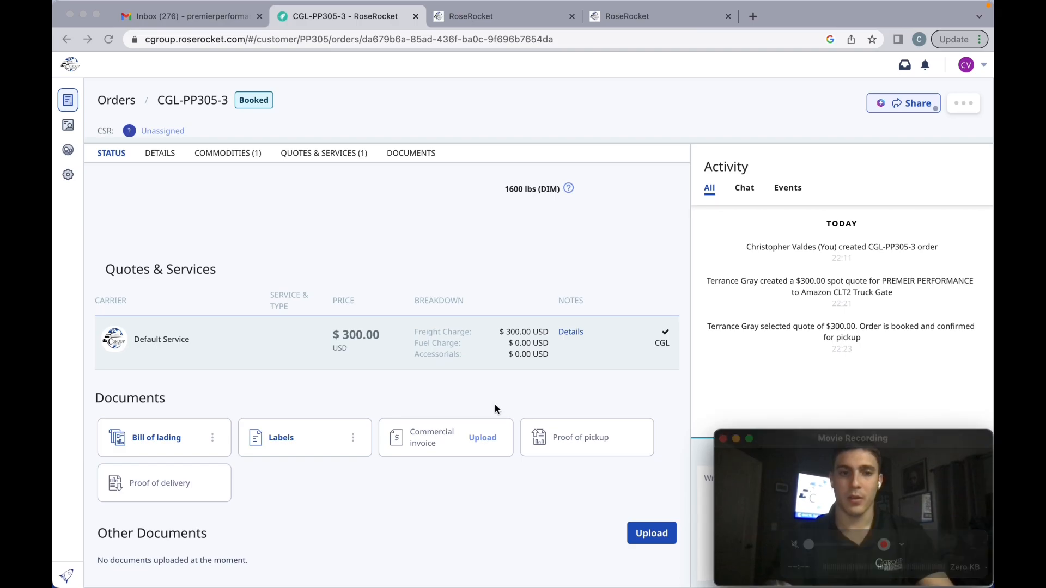
left_click(145, 437)
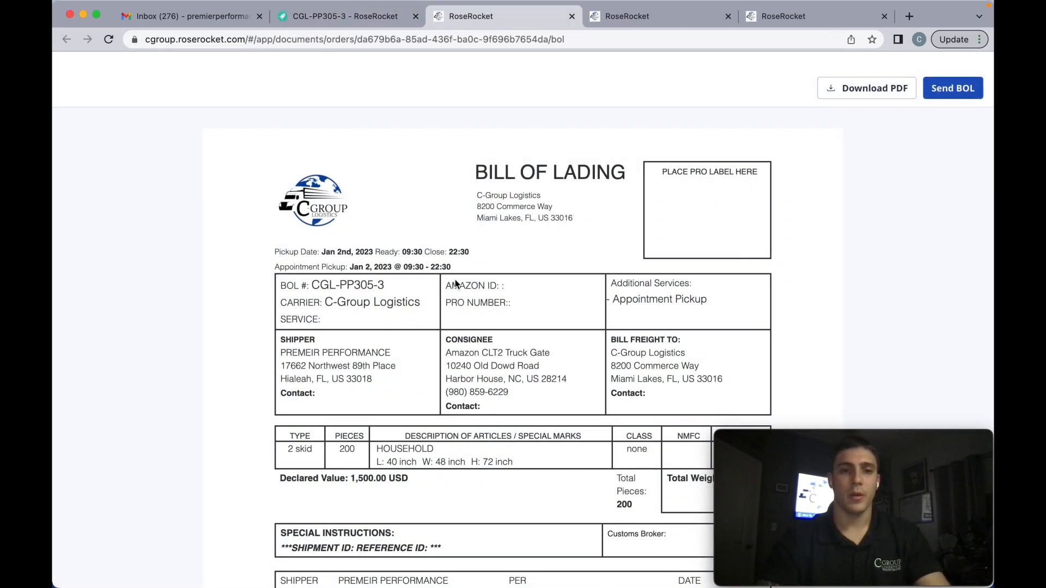
scroll(420, 284, "down", 1)
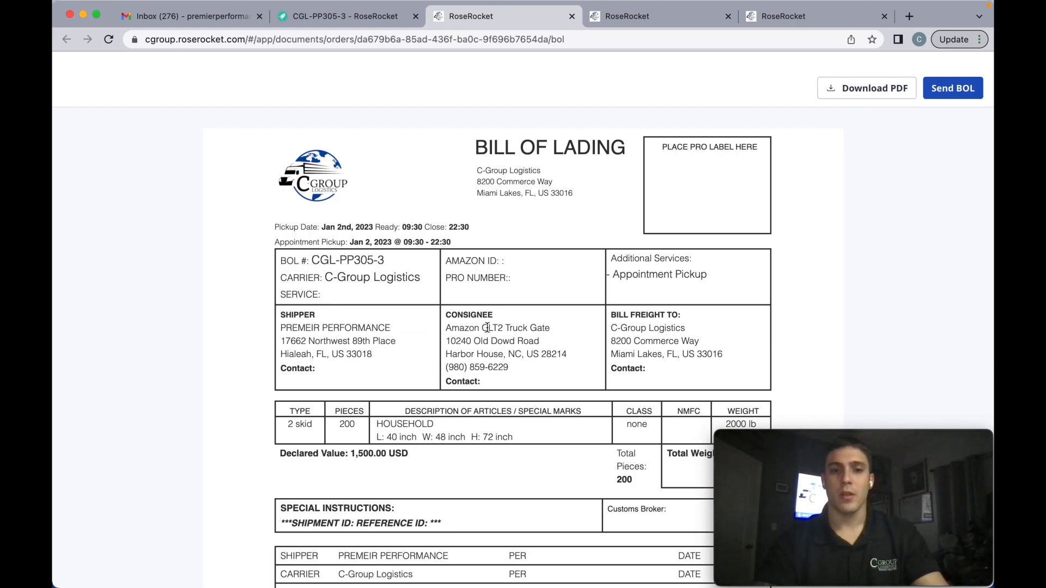
scroll(412, 417, "down", 1)
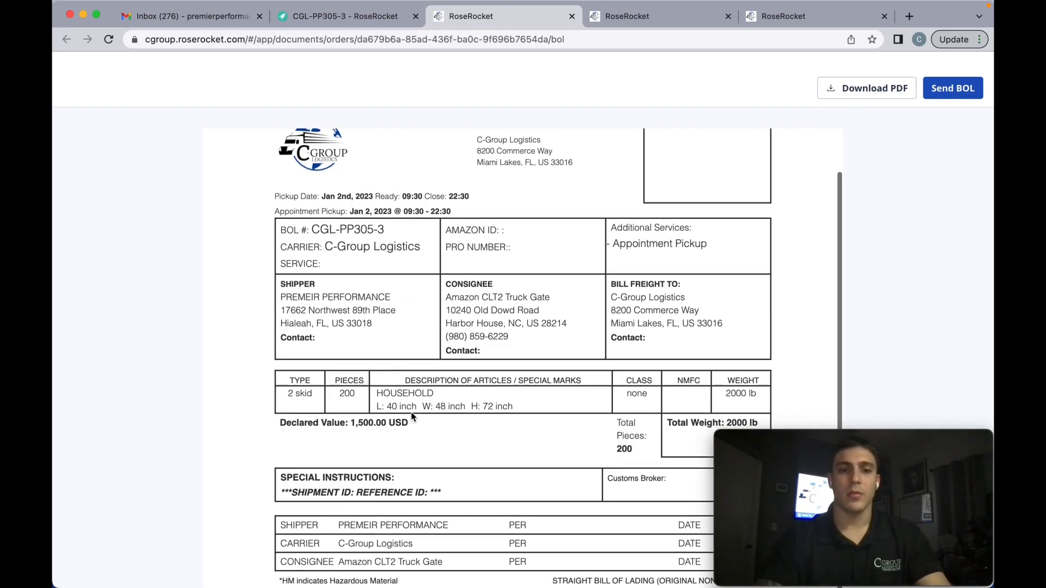
scroll(412, 416, "down", 4)
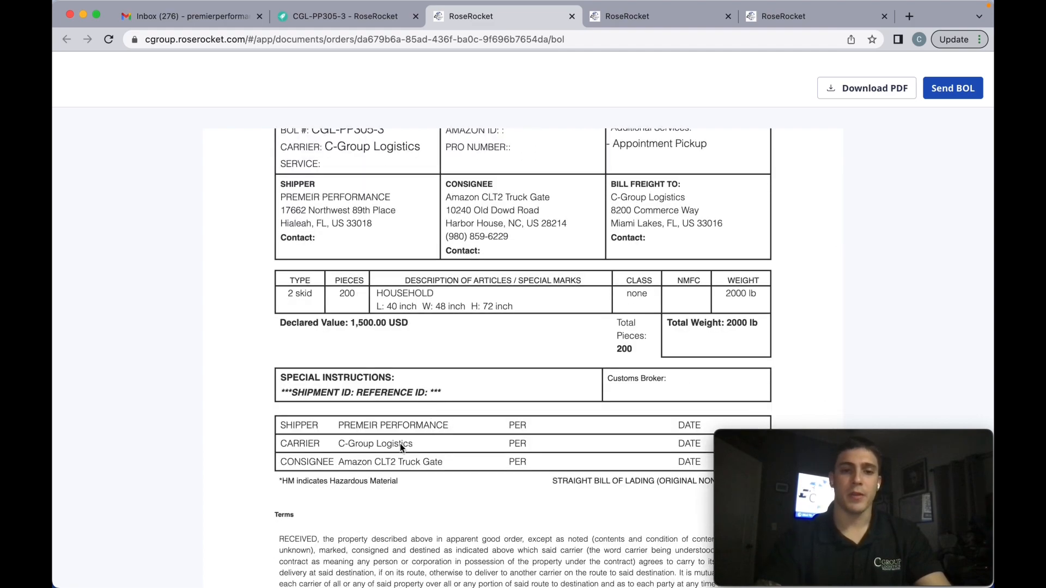
scroll(400, 444, "down", 1)
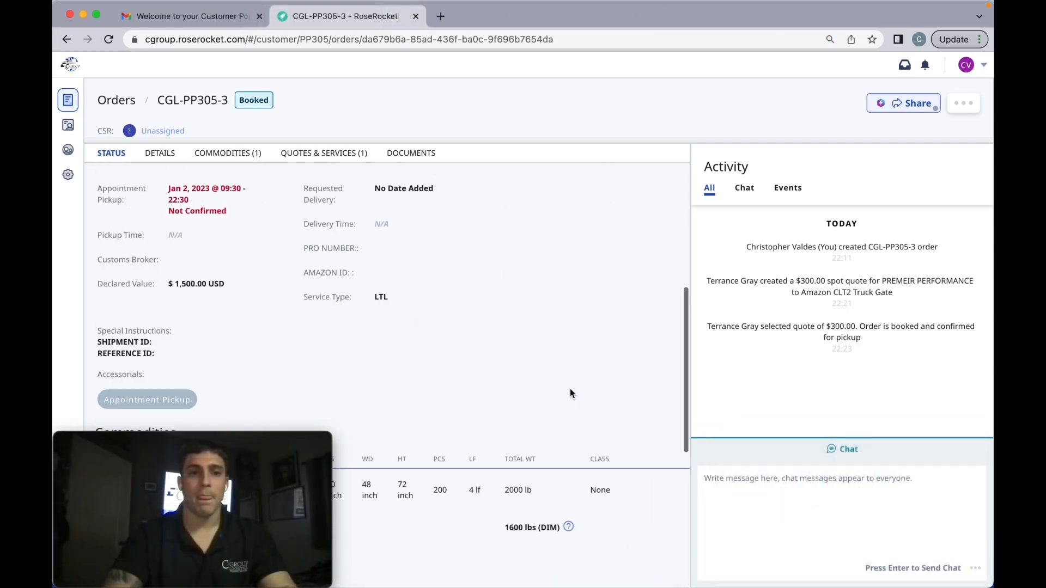
Check the shipper and consignee locations on the booked order's map.
scroll(569, 389, "up", 5)
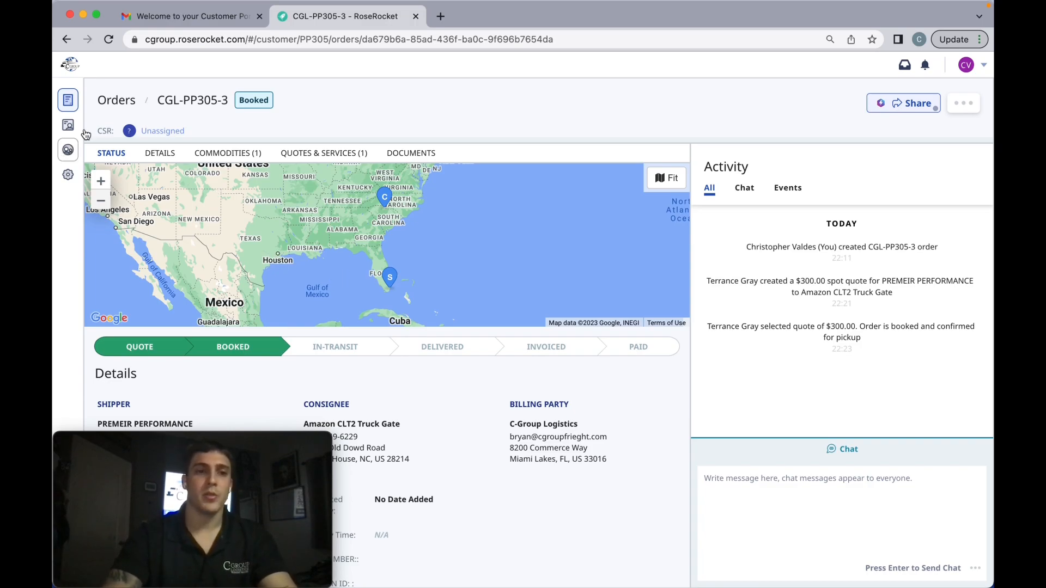
mouse_move(400, 273)
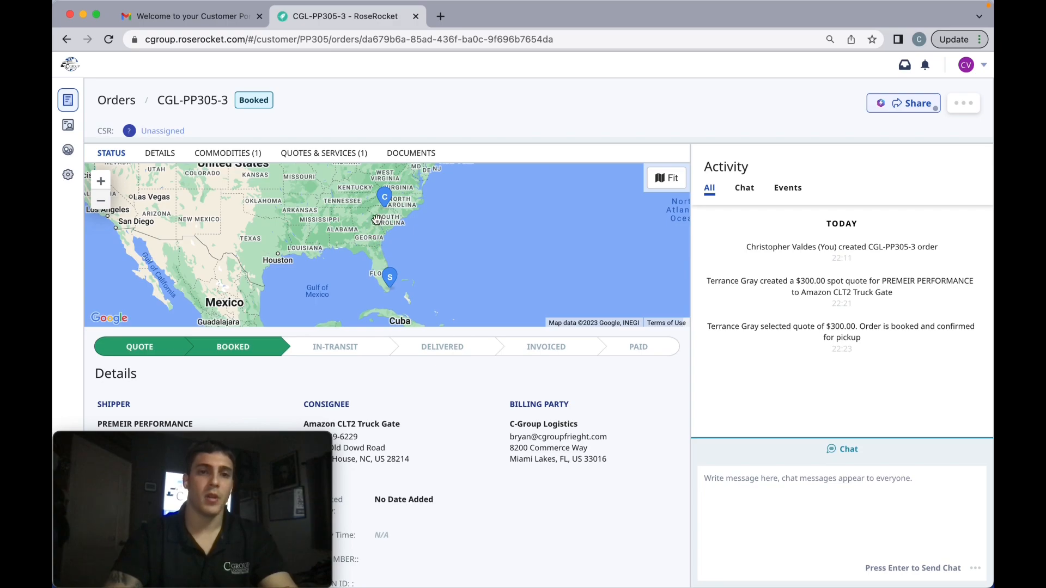
mouse_move(384, 200)
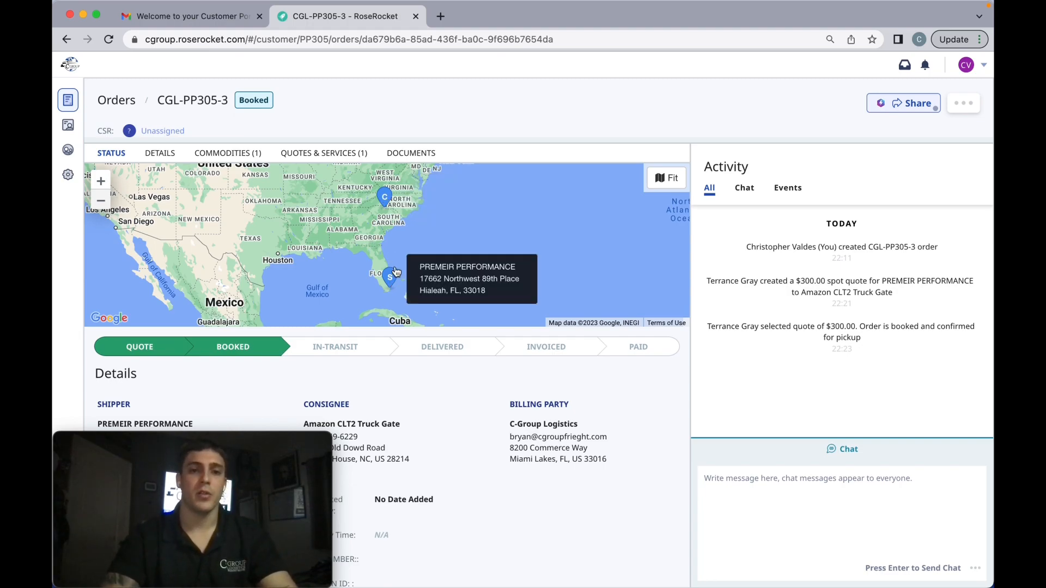
scroll(407, 341, "down", 3)
scroll(407, 341, "up", 3)
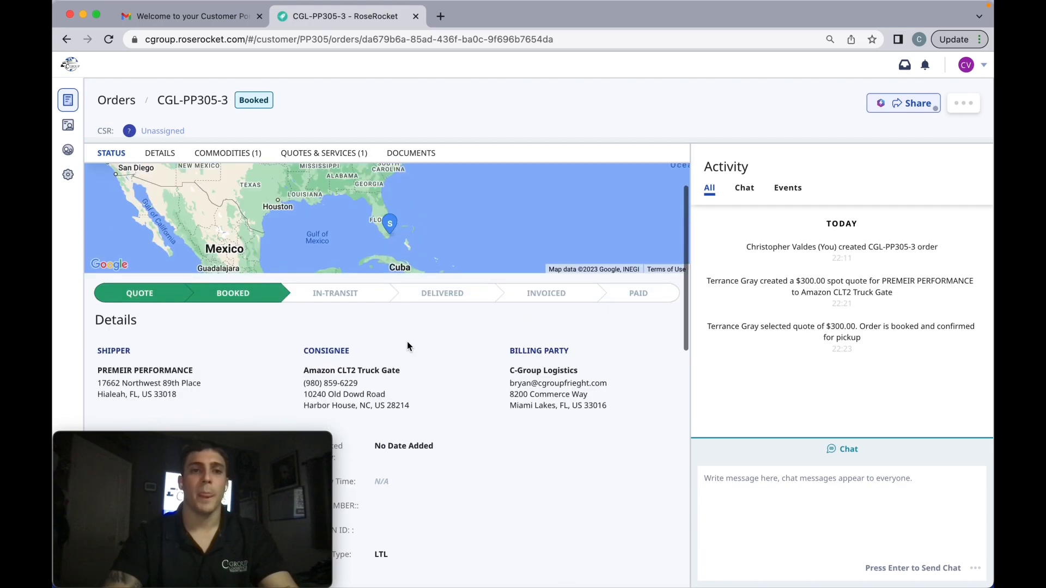
Return to the orders list and view the invoiced orders and the orders with claims.
left_click(83, 100)
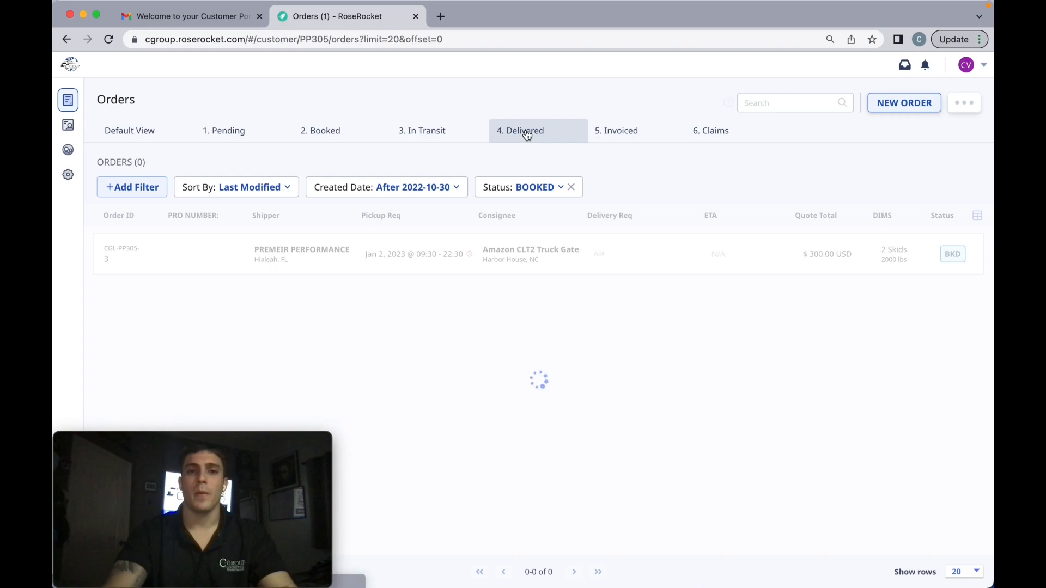
mouse_move(561, 250)
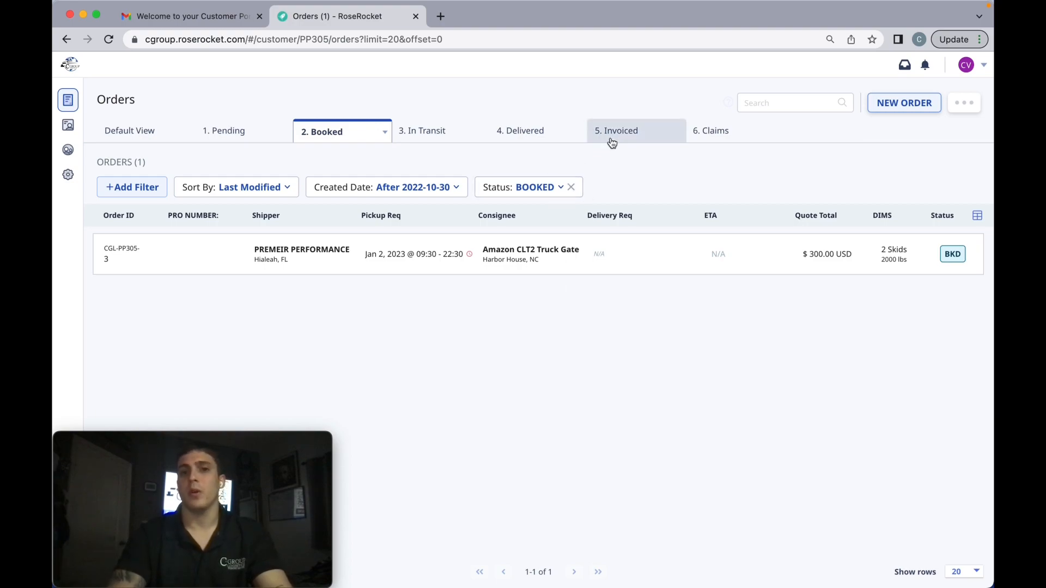
left_click(628, 134)
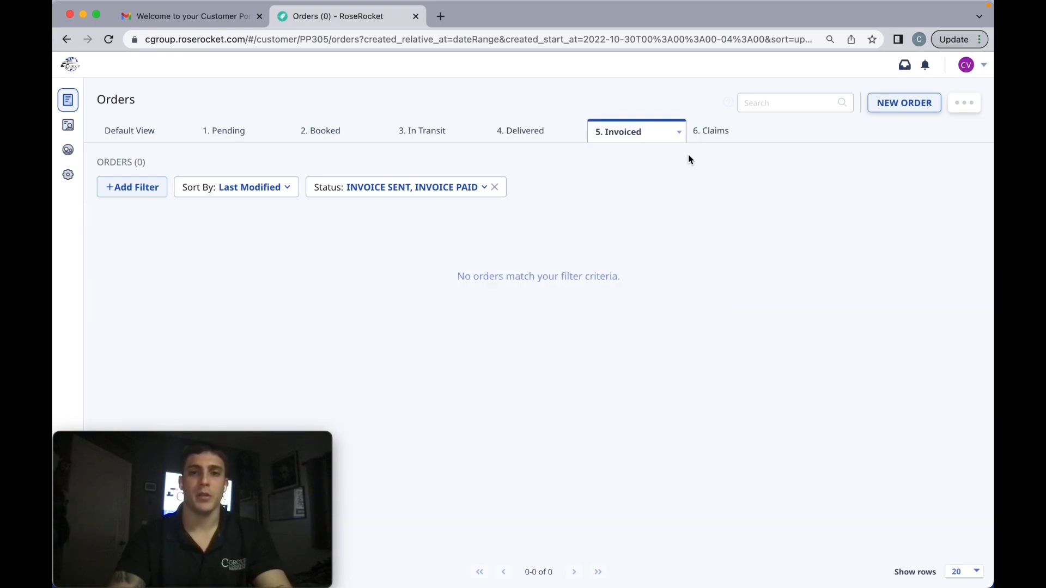
left_click(710, 136)
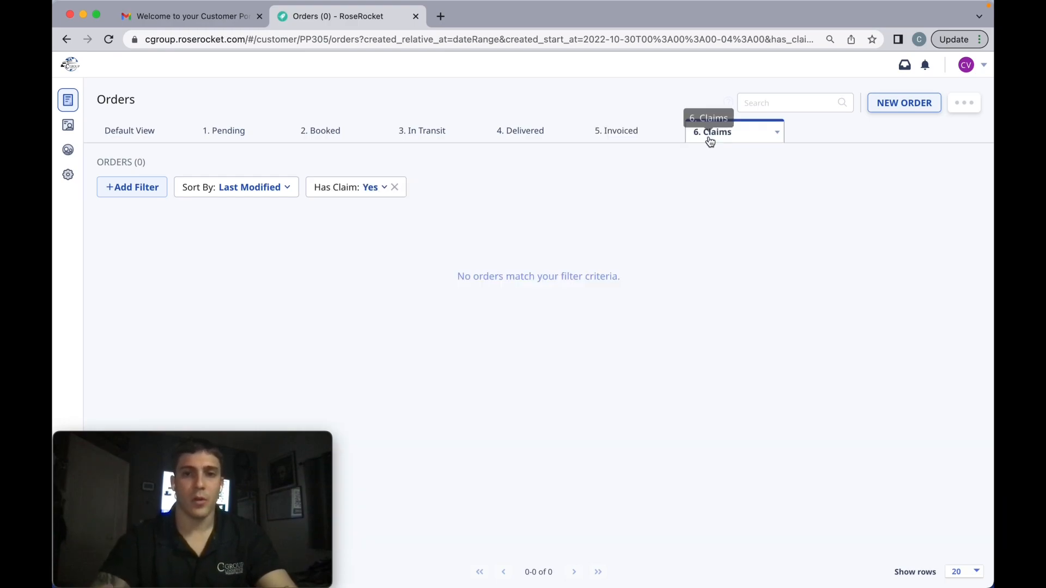